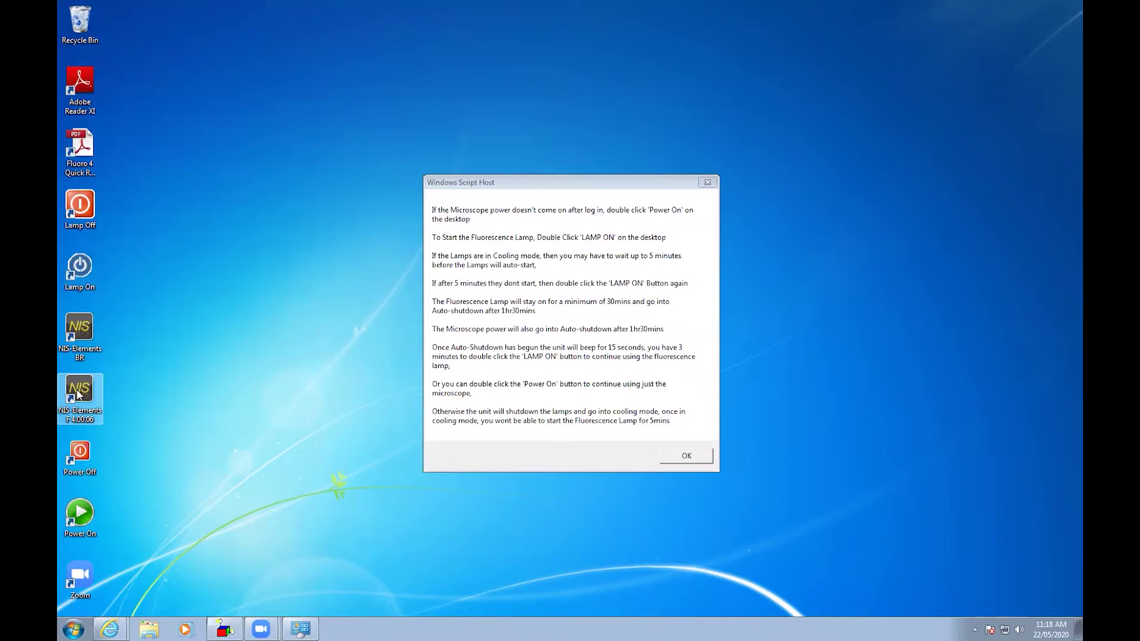
# Step: Launch NIS-Elements F from its desktop shortcut
pyautogui.doubleClick(78, 392)
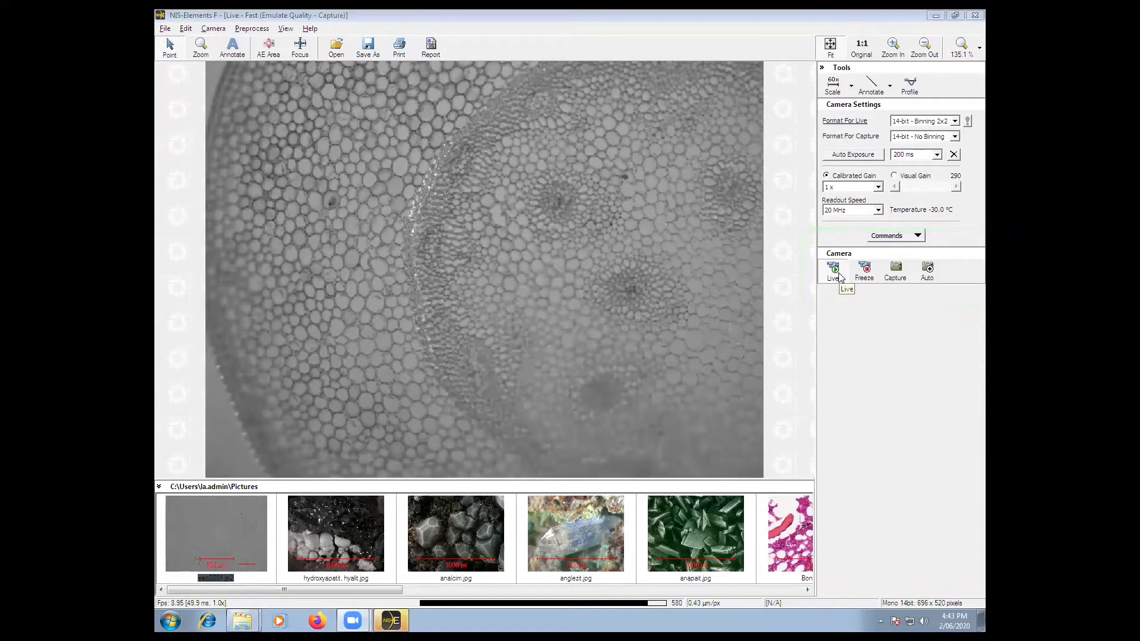
# Step: Start the live camera preview of the plant stem cross-section
pyautogui.click(839, 277)
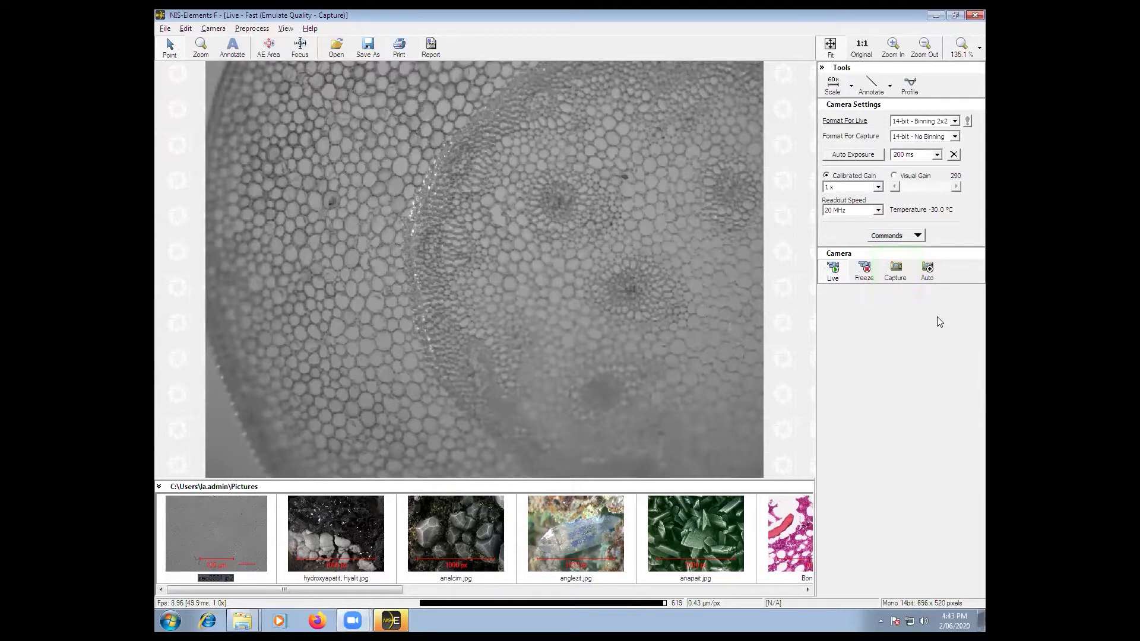
# Step: Save the captured image into C:\Data, then auto-capture a new image, seq0002.jp2
pyautogui.click(366, 47)
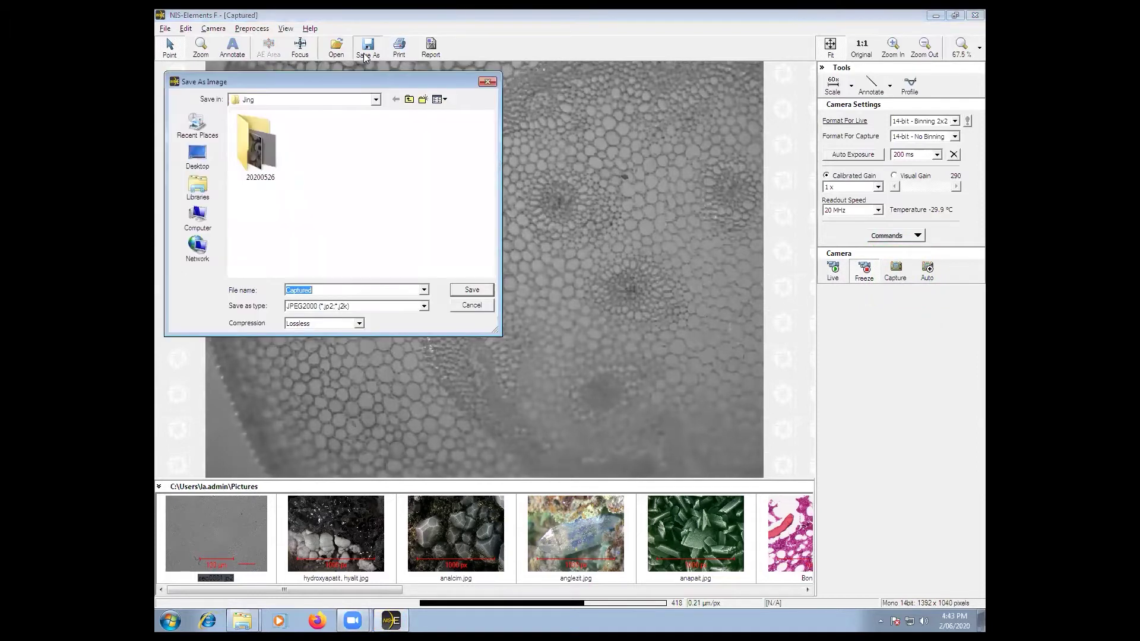
pyautogui.click(376, 100)
pyautogui.click(272, 169)
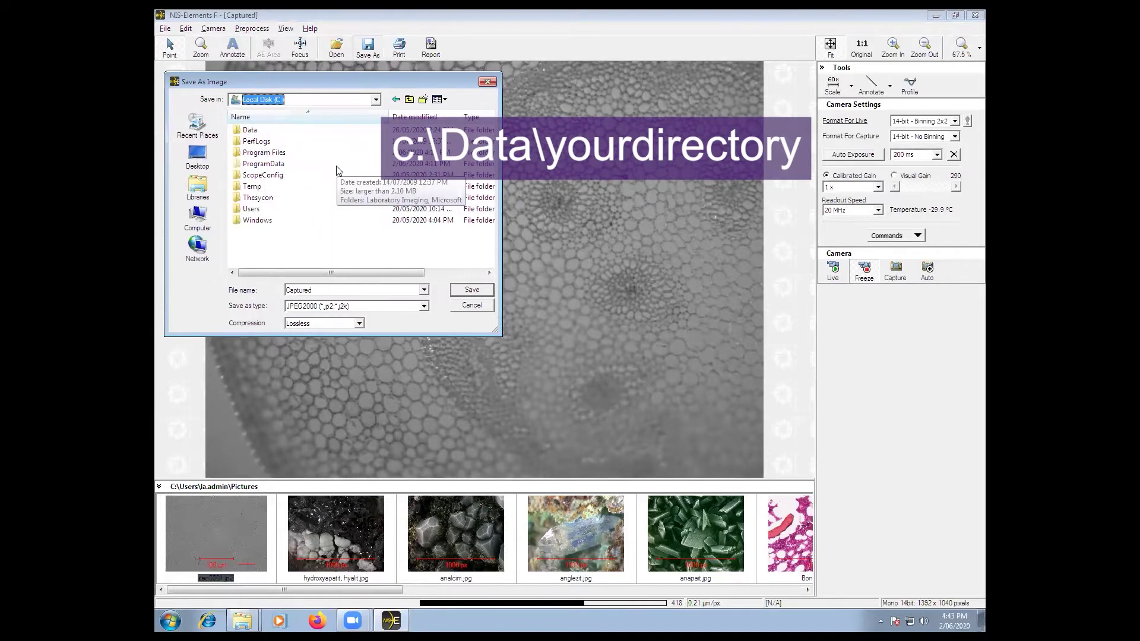
pyautogui.doubleClick(266, 131)
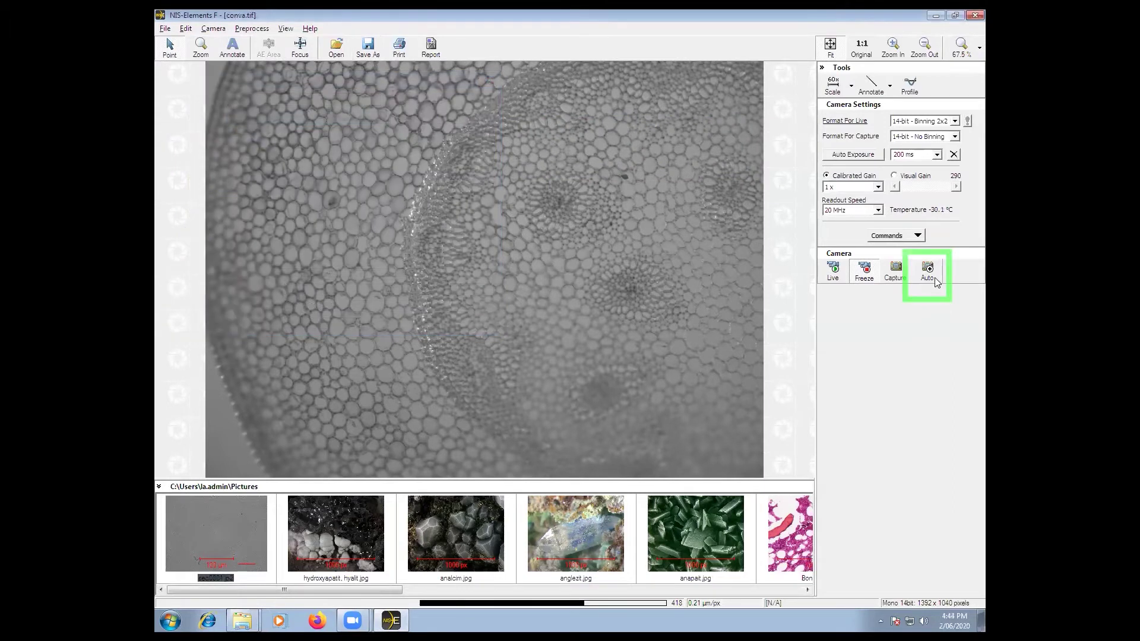
pyautogui.click(935, 280)
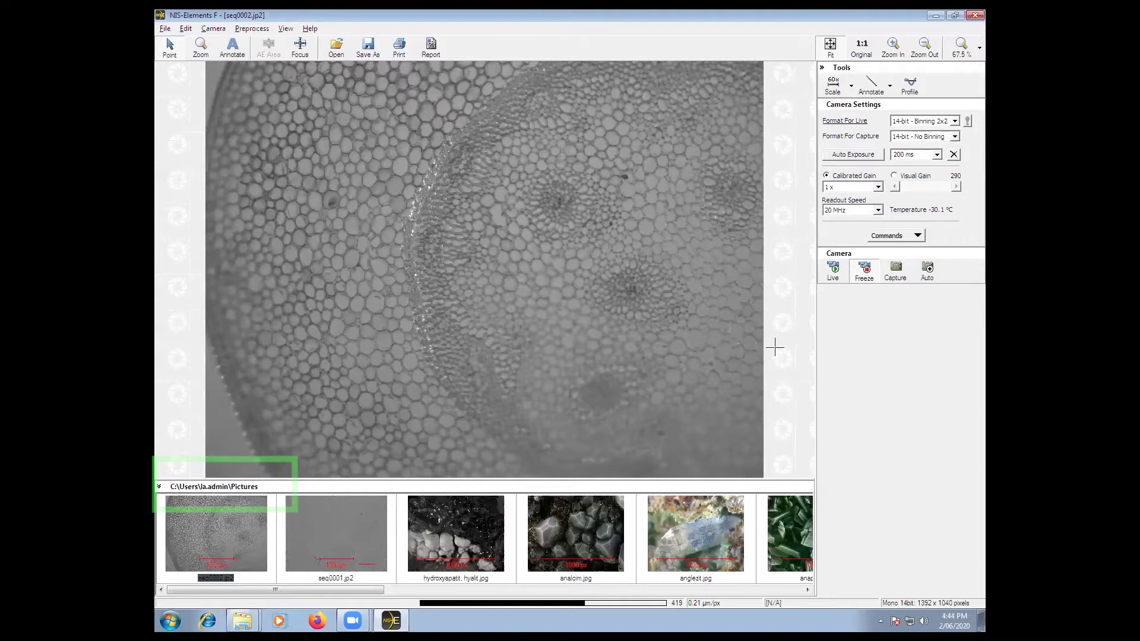
# Step: In Options, set the working folder to your personal folder under C:\Data
pyautogui.click(178, 30)
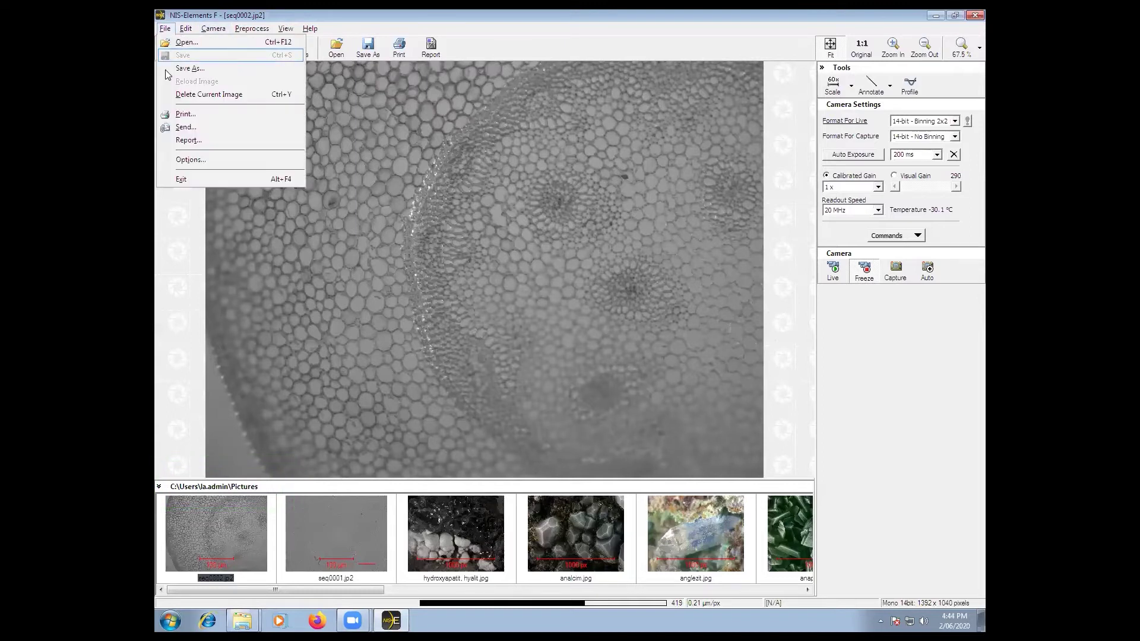
pyautogui.click(190, 160)
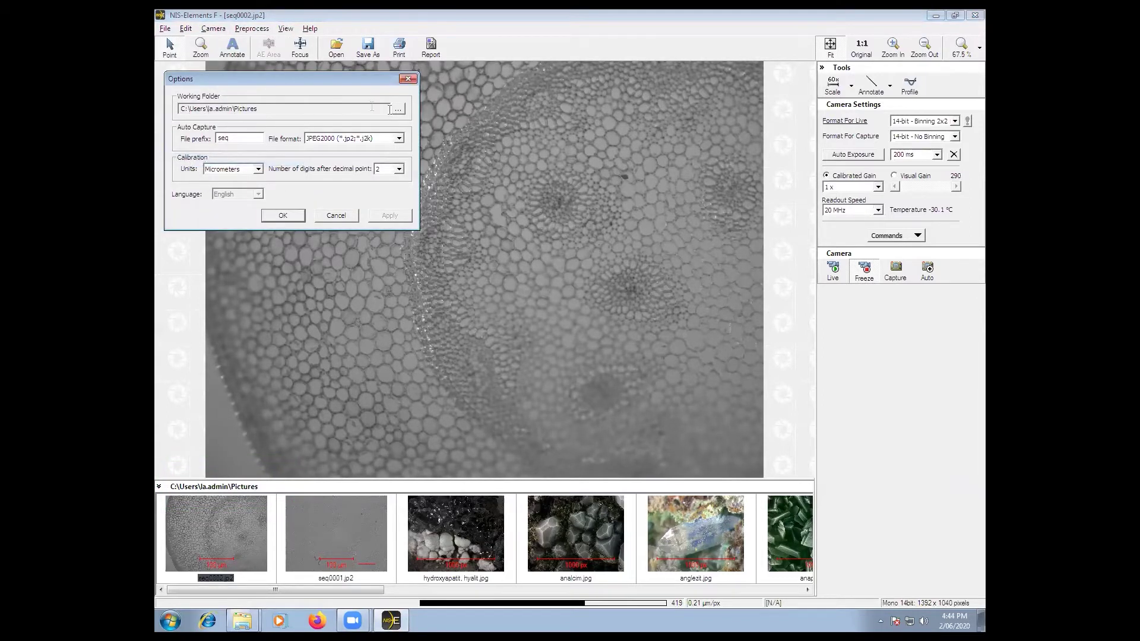
pyautogui.click(398, 109)
pyautogui.moveTo(356, 185); pyautogui.dragTo(355, 209)
pyautogui.doubleClick(229, 253)
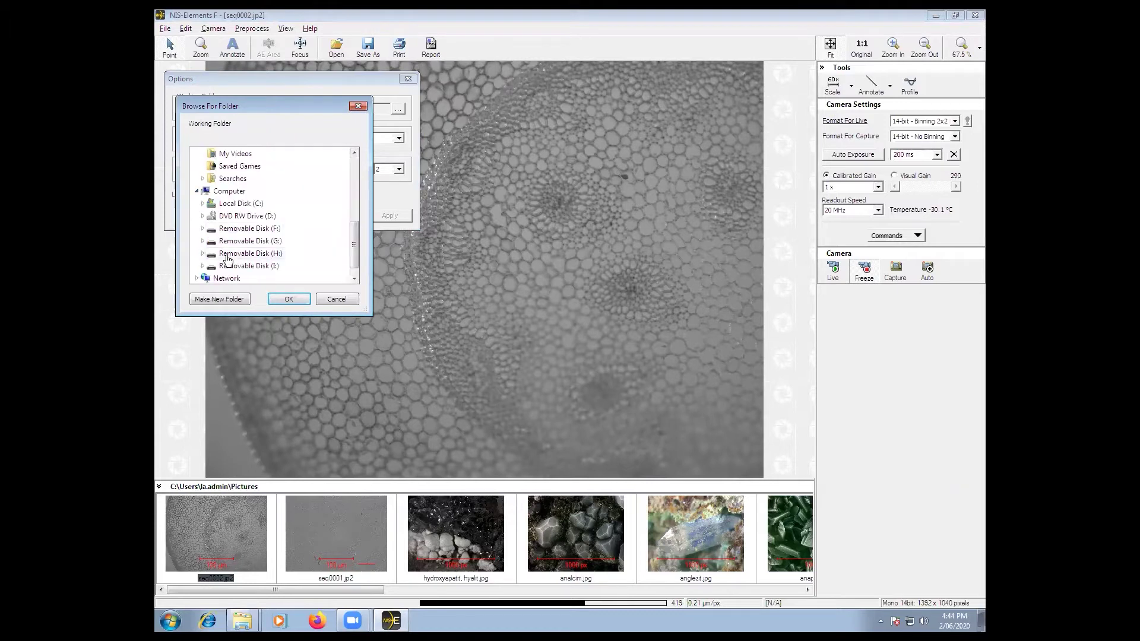
pyautogui.doubleClick(239, 265)
pyautogui.doubleClick(233, 241)
pyautogui.click(247, 253)
pyautogui.click(289, 299)
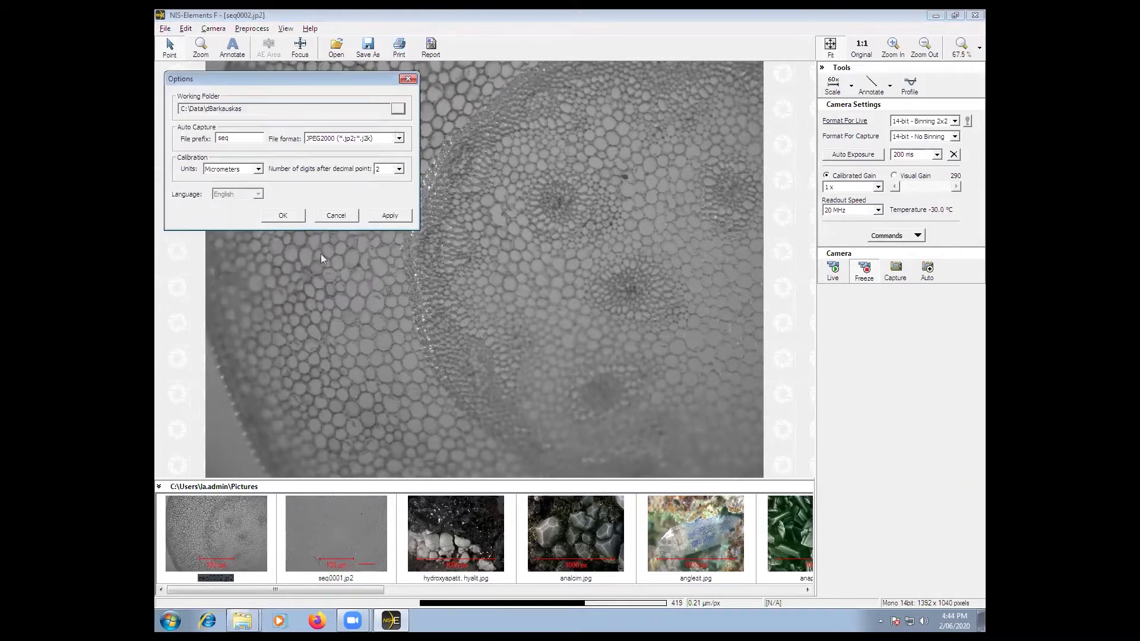
# Step: Make auto-capture save Tagged Image Format (TIFF) files with an edited prefix, and apply
pyautogui.click(399, 138)
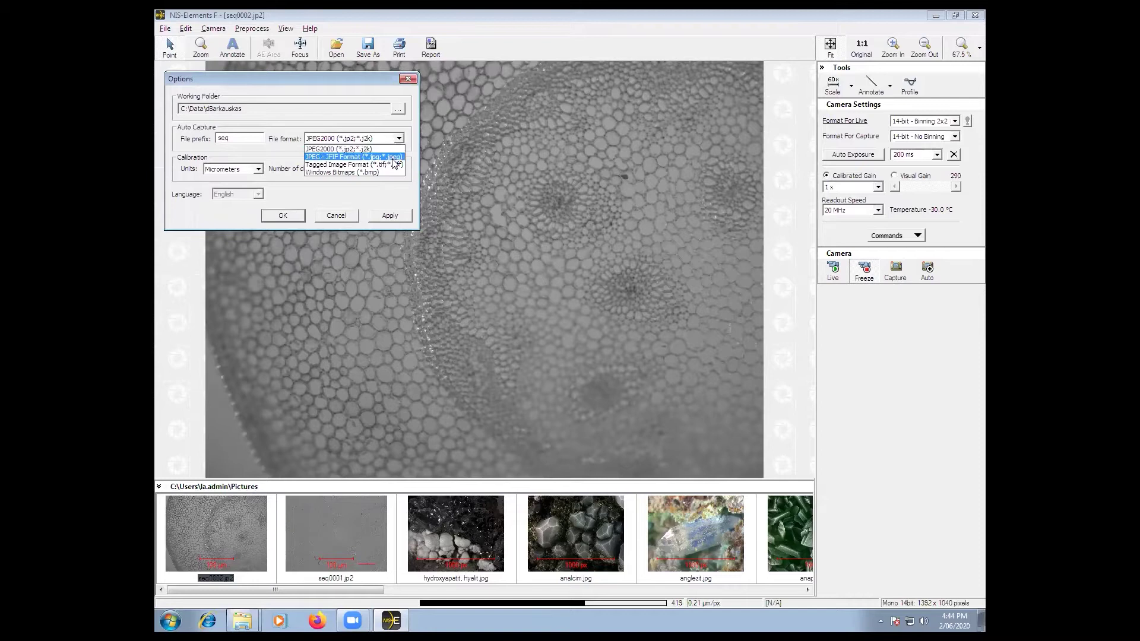
pyautogui.click(392, 165)
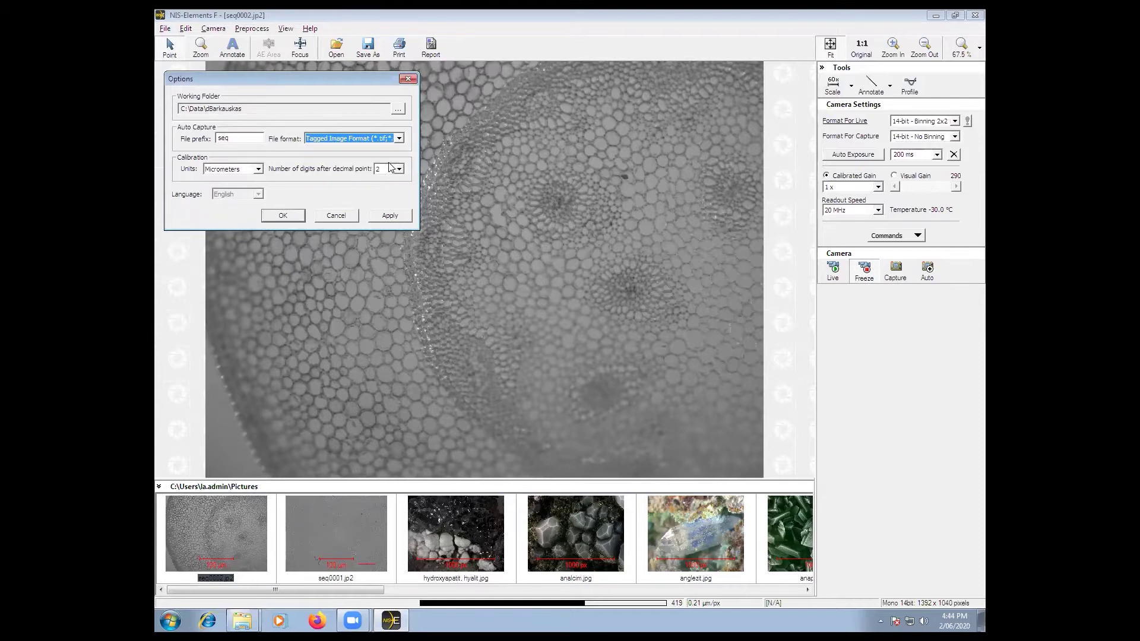
pyautogui.click(232, 141)
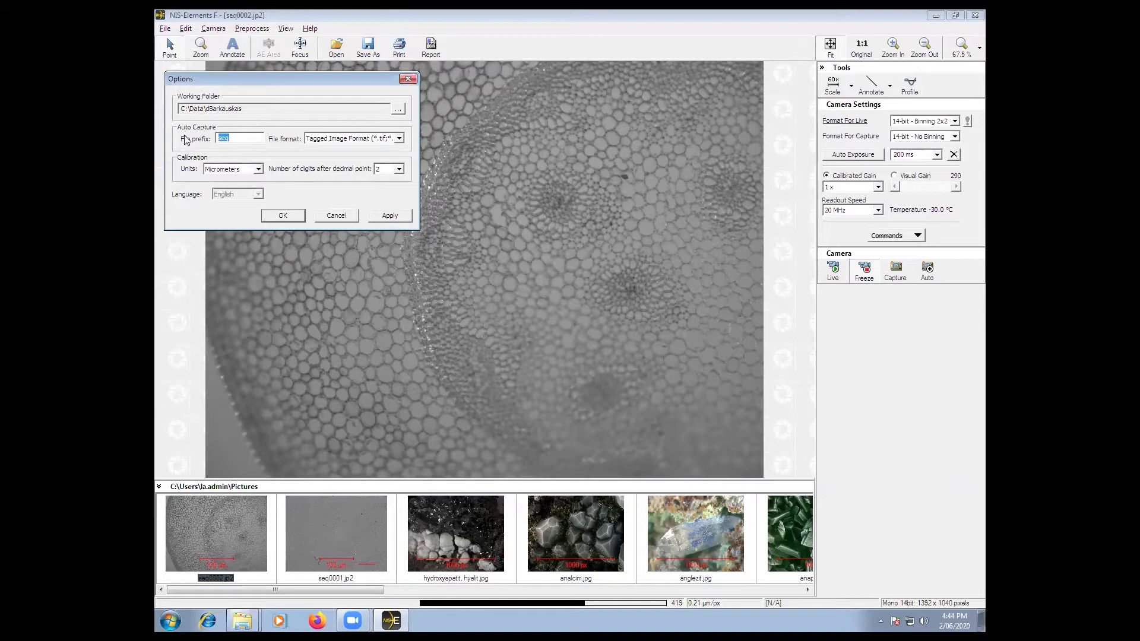
pyautogui.write('exp001')
pyautogui.click(406, 219)
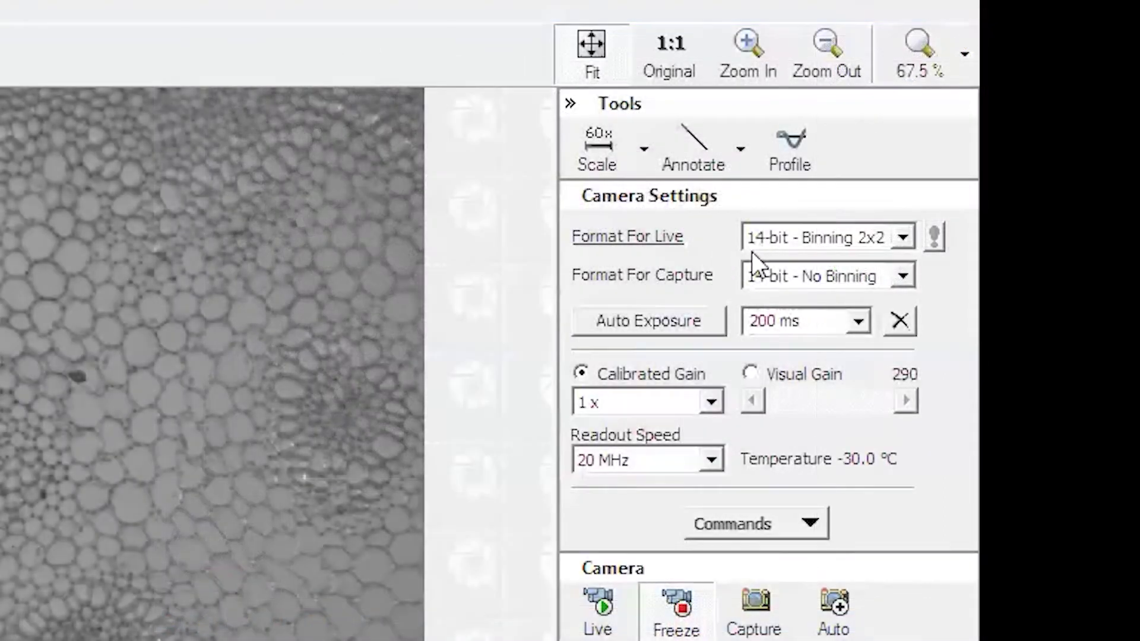
# Step: Set the live format to 14-bit Binning 3x3, after trying 4x4 and 2x2
pyautogui.click(903, 243)
pyautogui.click(888, 321)
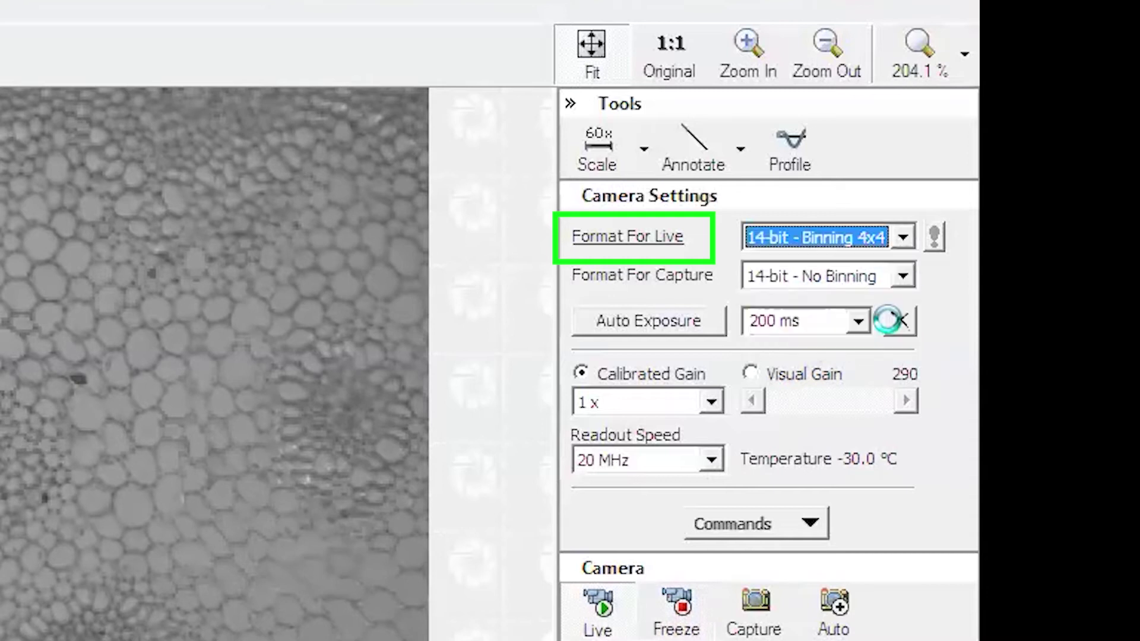
pyautogui.click(903, 238)
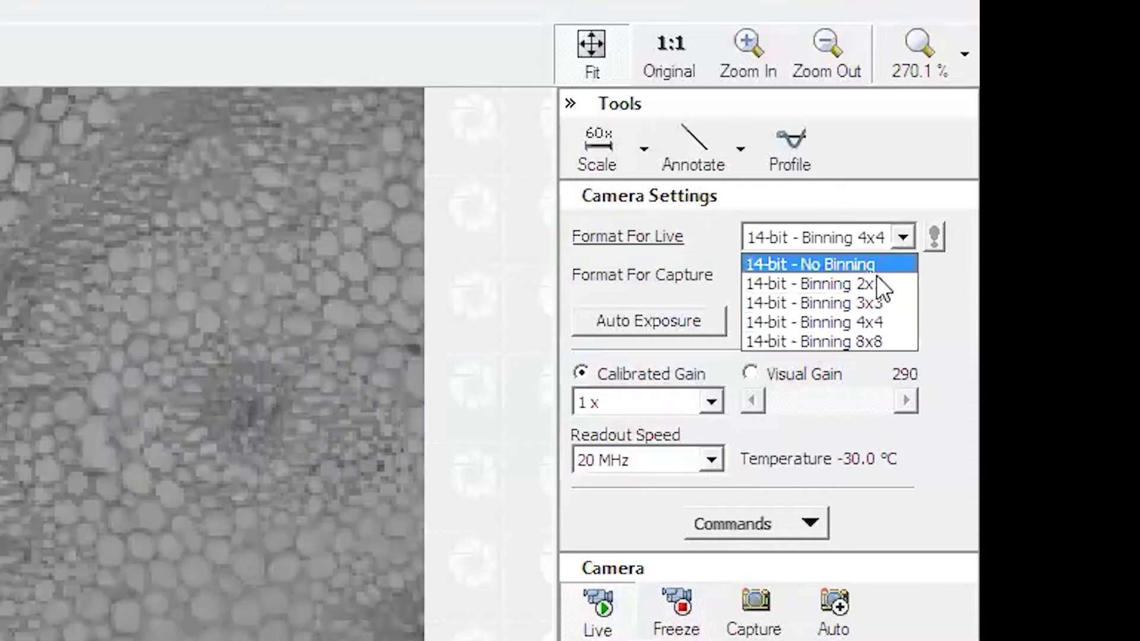
pyautogui.click(877, 279)
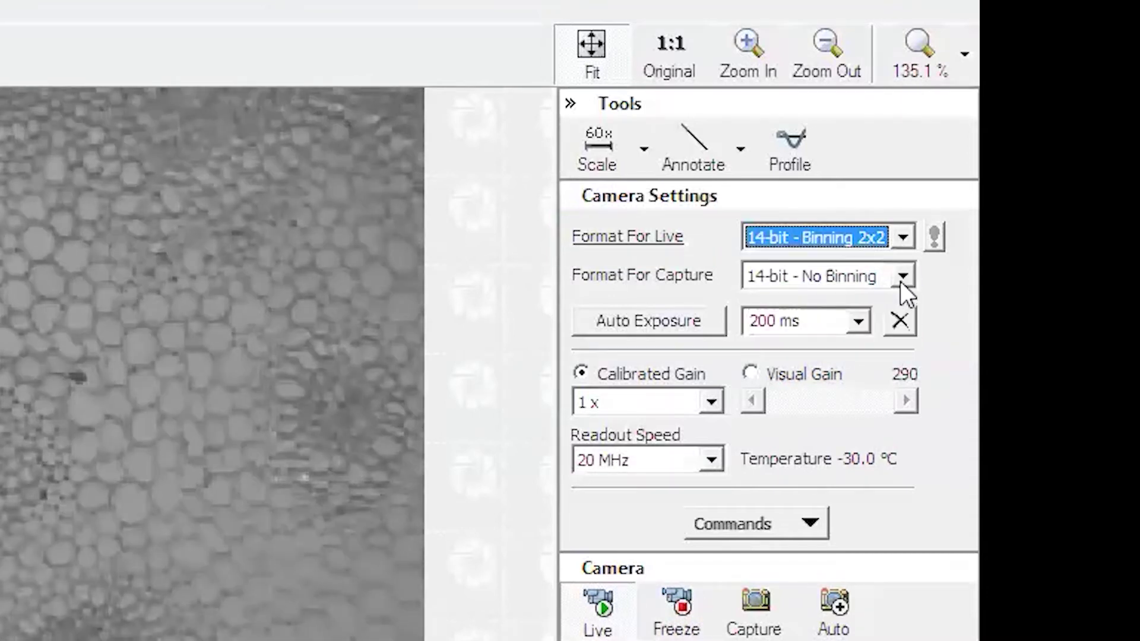
pyautogui.click(902, 238)
pyautogui.click(901, 298)
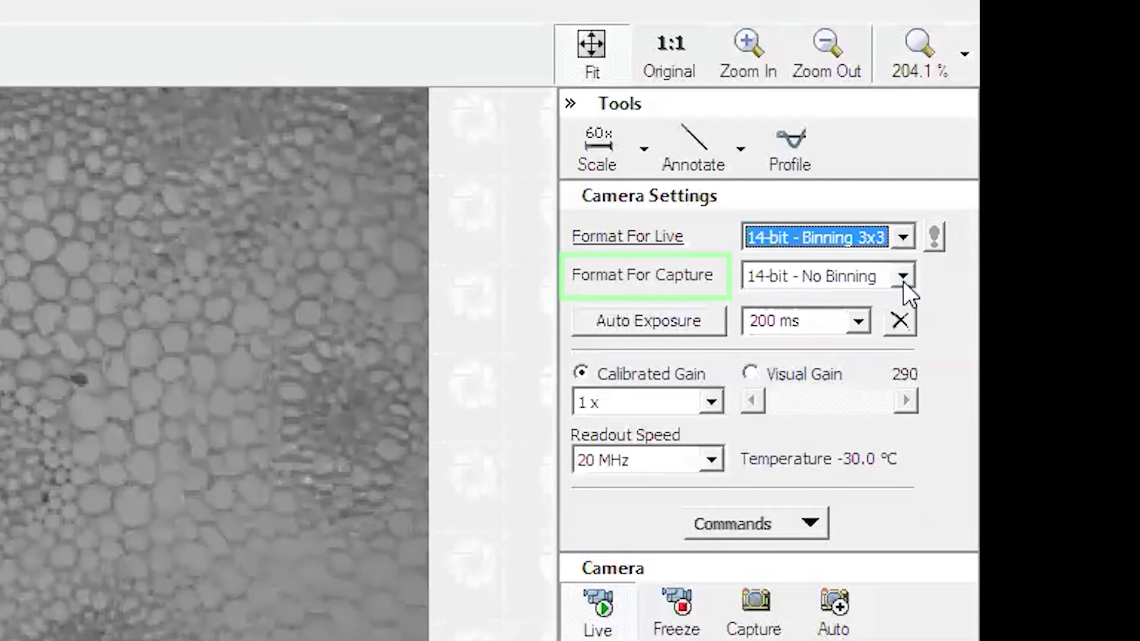
# Step: Review the capture format choices, leaving capture at 14-bit No Binning
pyautogui.click(904, 278)
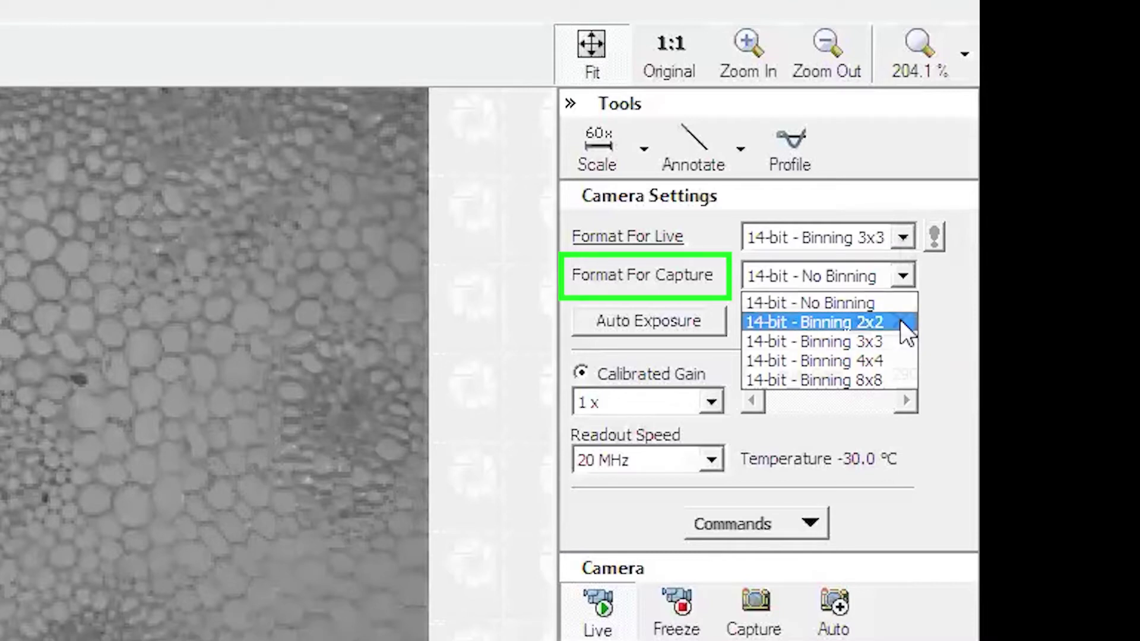
pyautogui.click(900, 321)
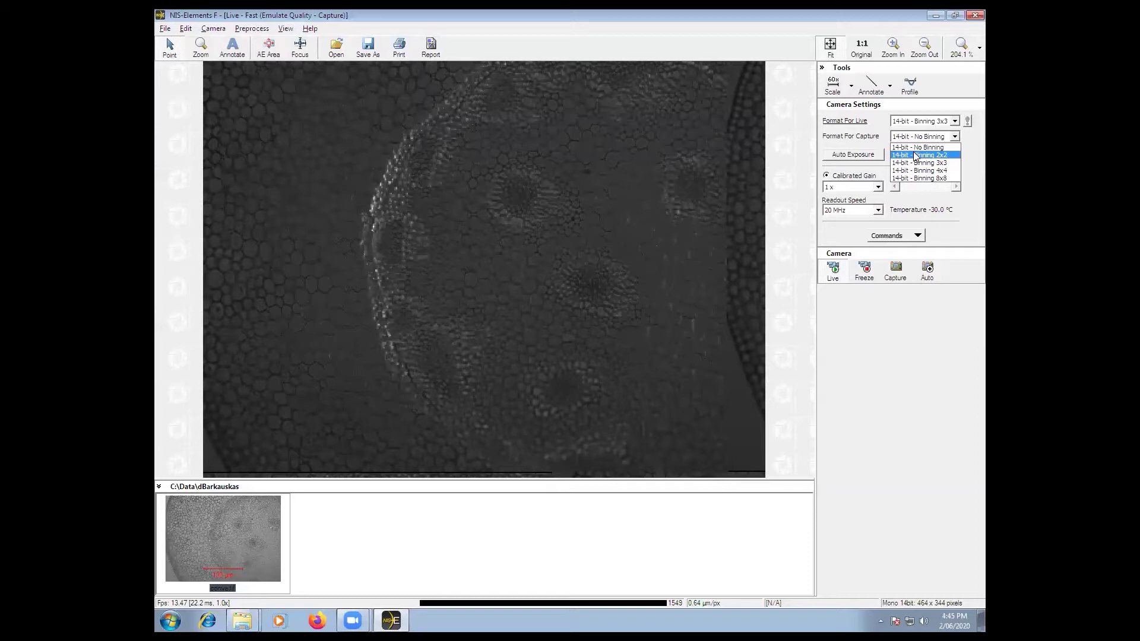
pyautogui.click(915, 156)
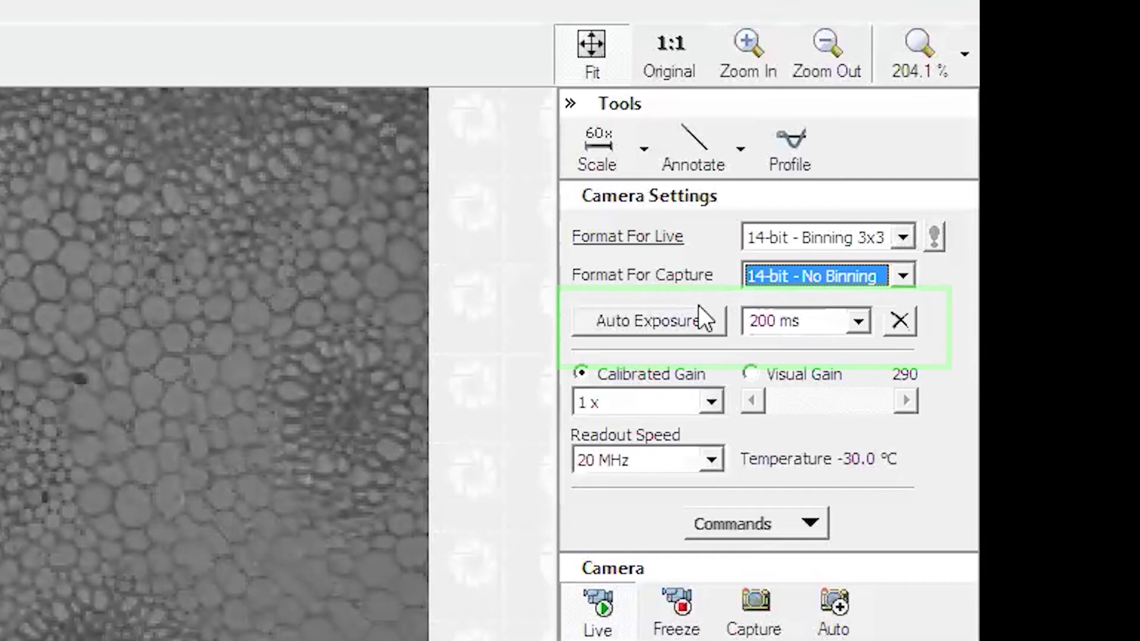
# Step: Try exposure times of 60 ms and then 1 frame
pyautogui.click(858, 320)
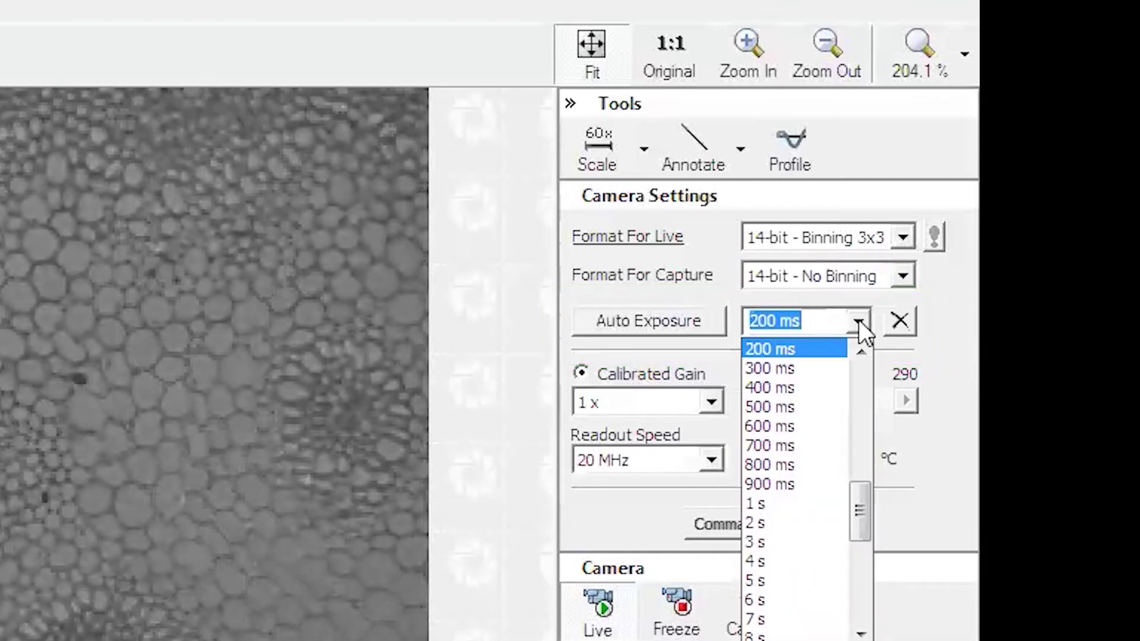
pyautogui.click(862, 350)
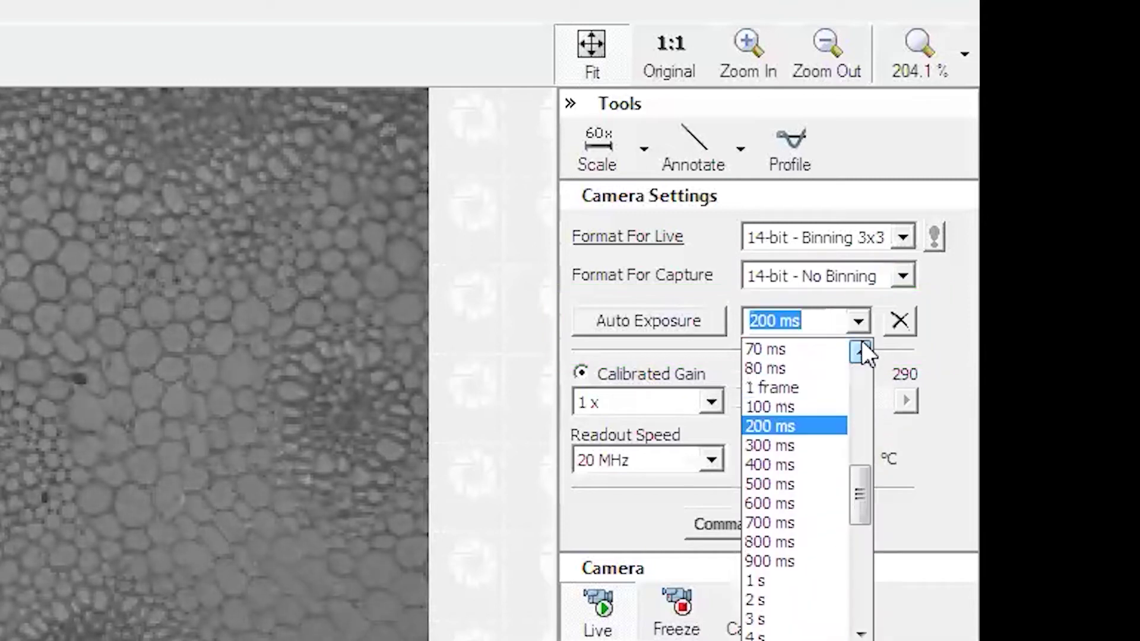
pyautogui.click(862, 351)
pyautogui.click(862, 351)
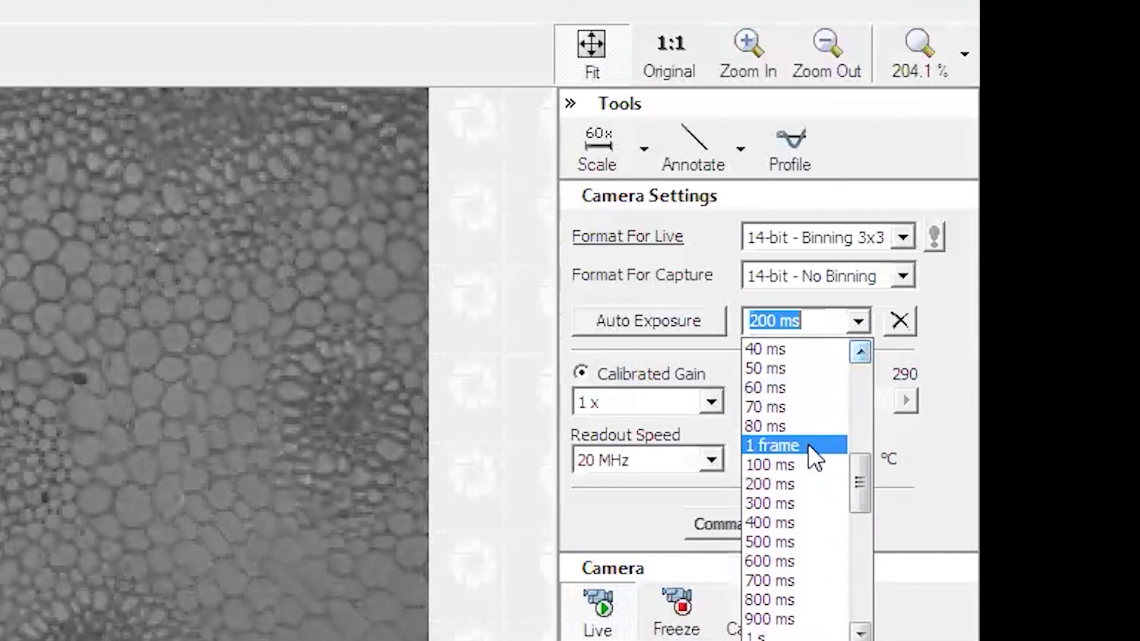
pyautogui.click(815, 386)
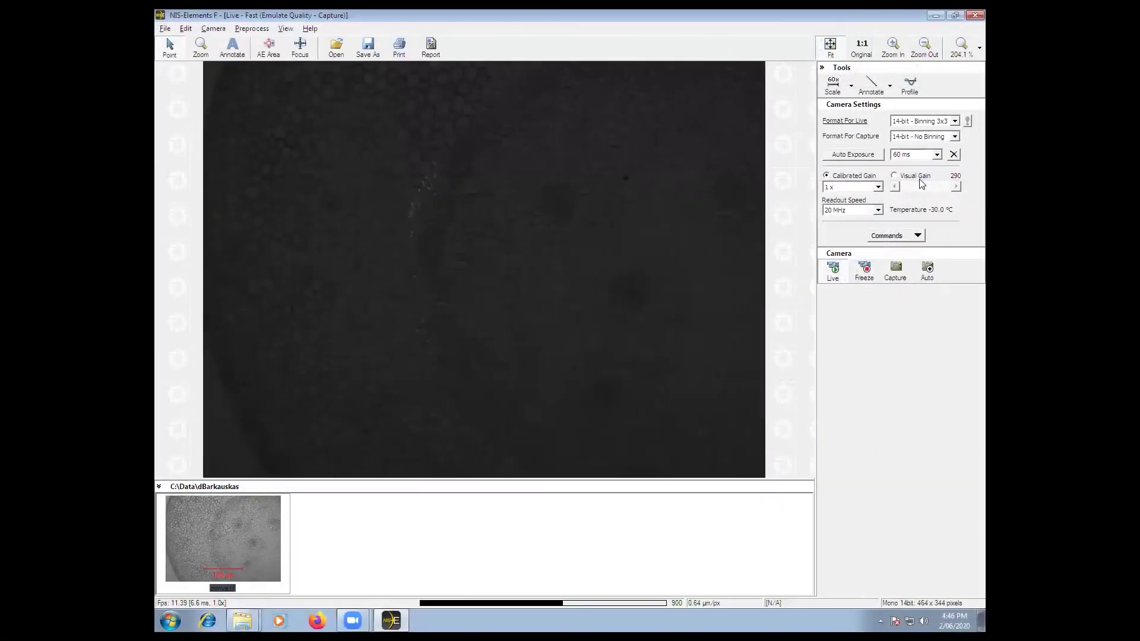
pyautogui.click(938, 154)
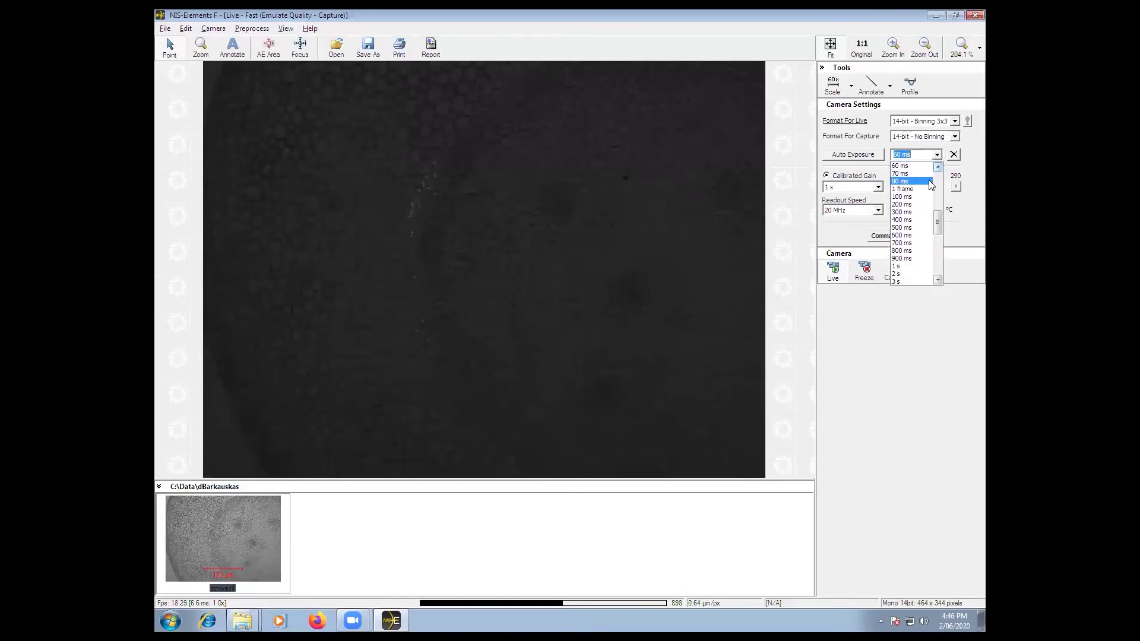
pyautogui.click(928, 189)
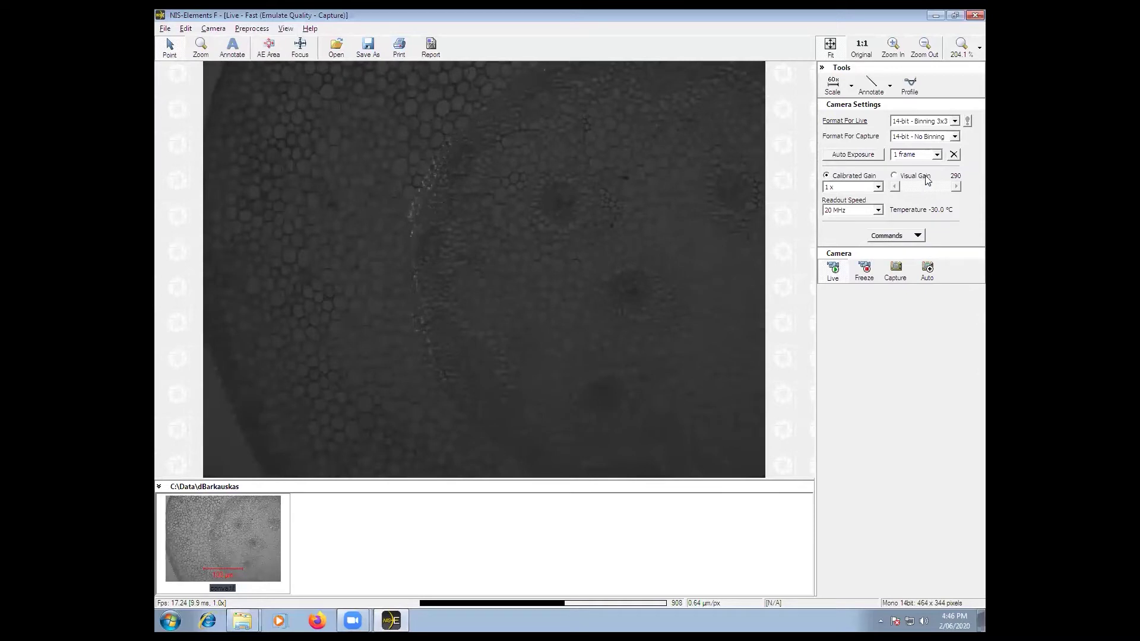
# Step: Step the exposure through 100 ms and 200 ms, settling on 300 ms
pyautogui.click(937, 156)
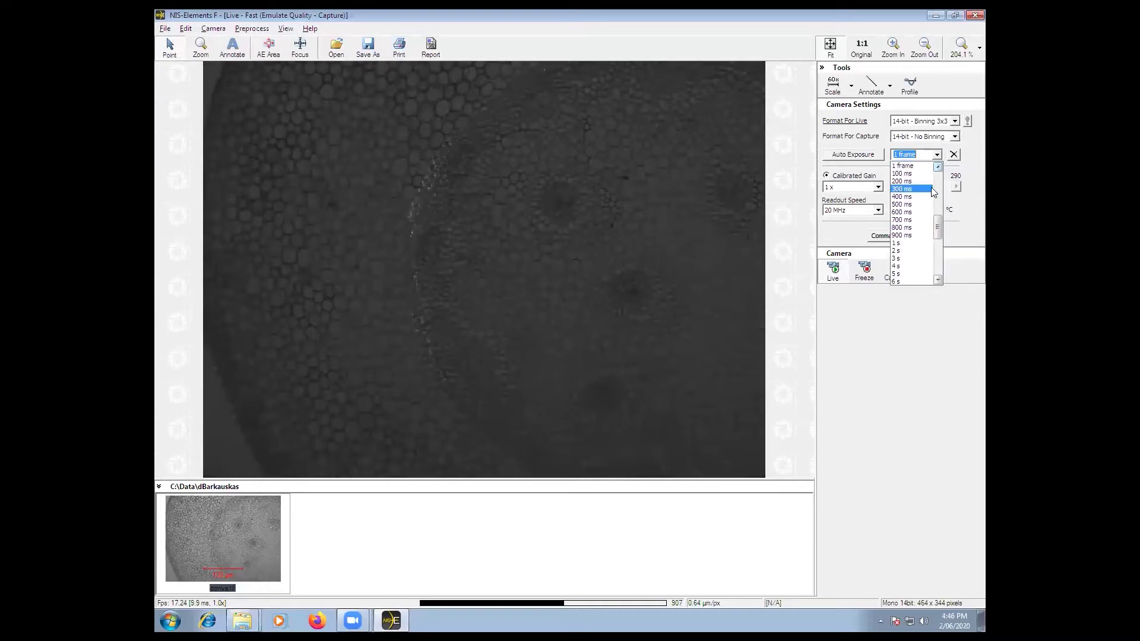
pyautogui.click(931, 173)
pyautogui.click(937, 156)
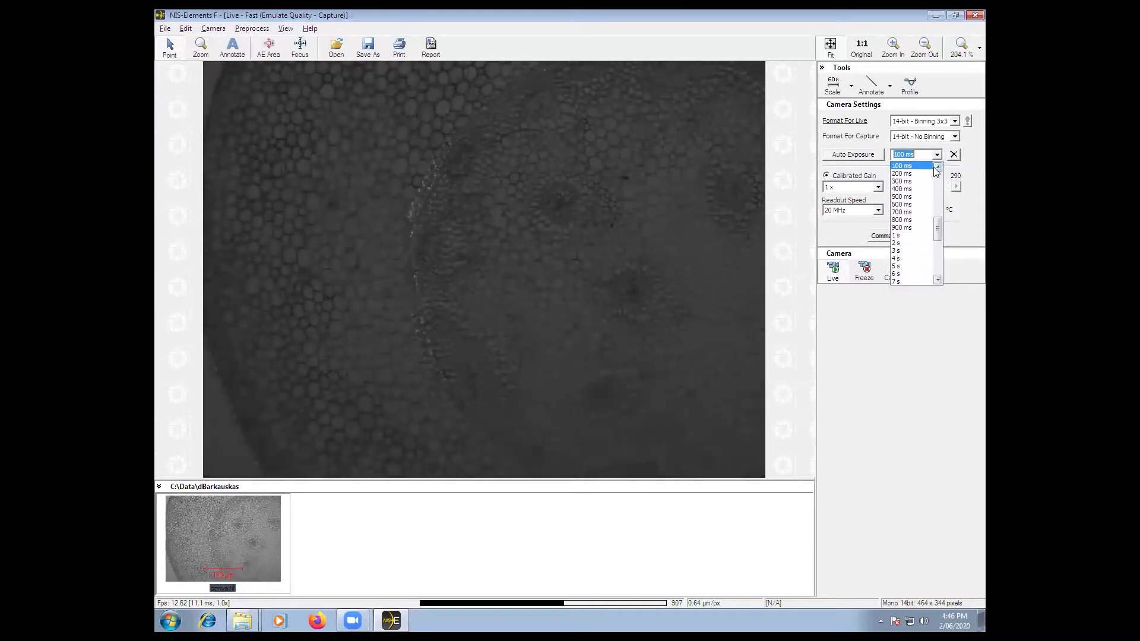
pyautogui.click(915, 173)
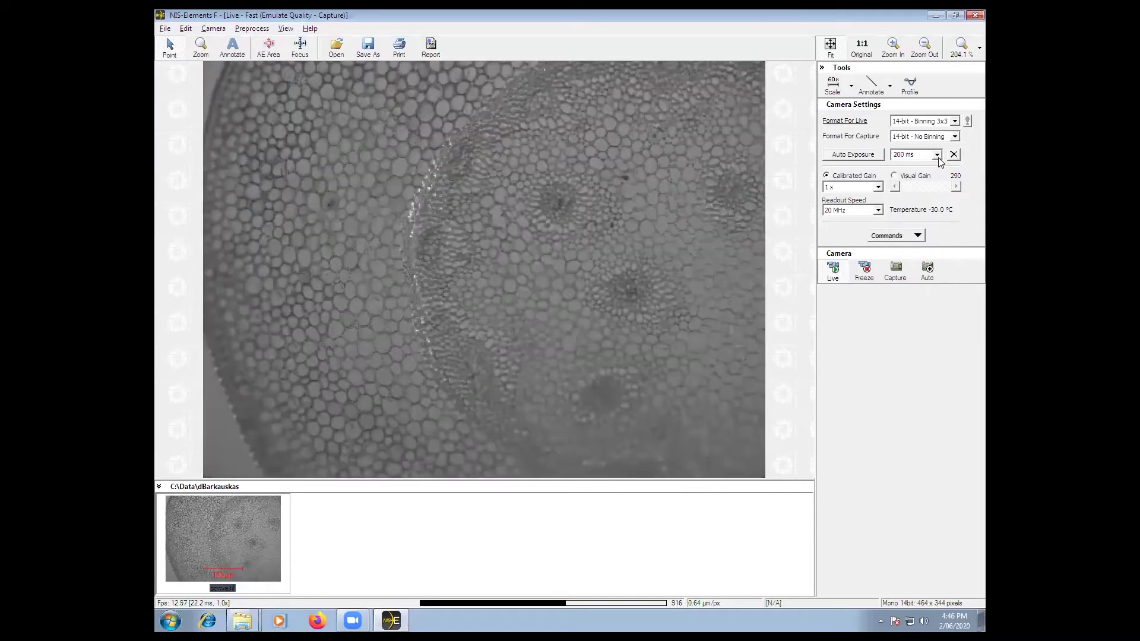
pyautogui.click(937, 156)
pyautogui.click(931, 174)
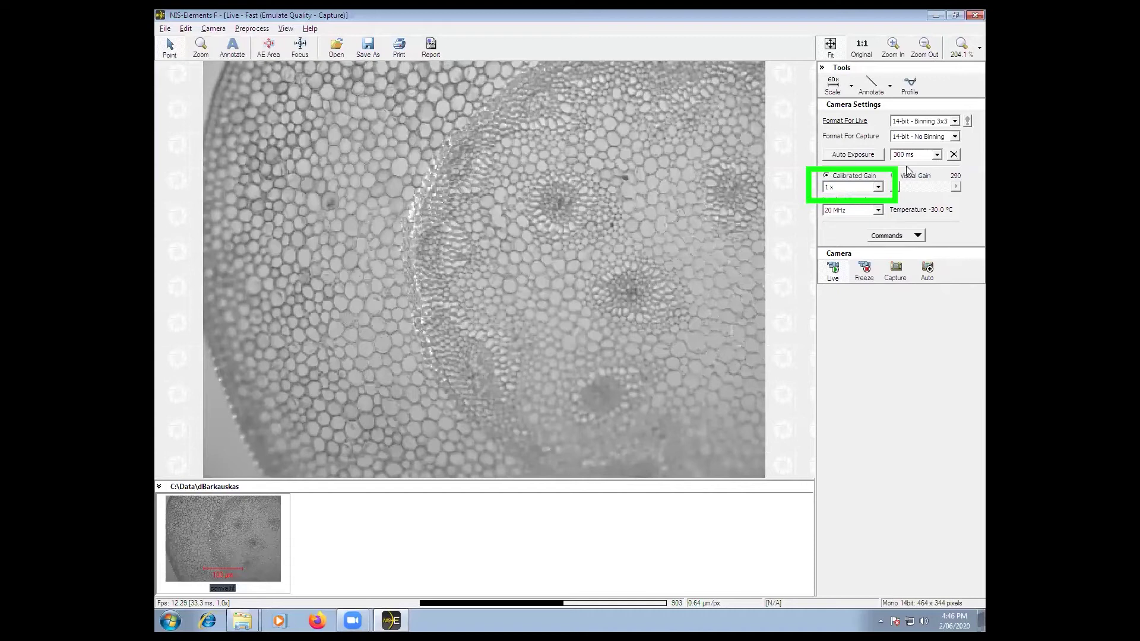
pyautogui.click(880, 189)
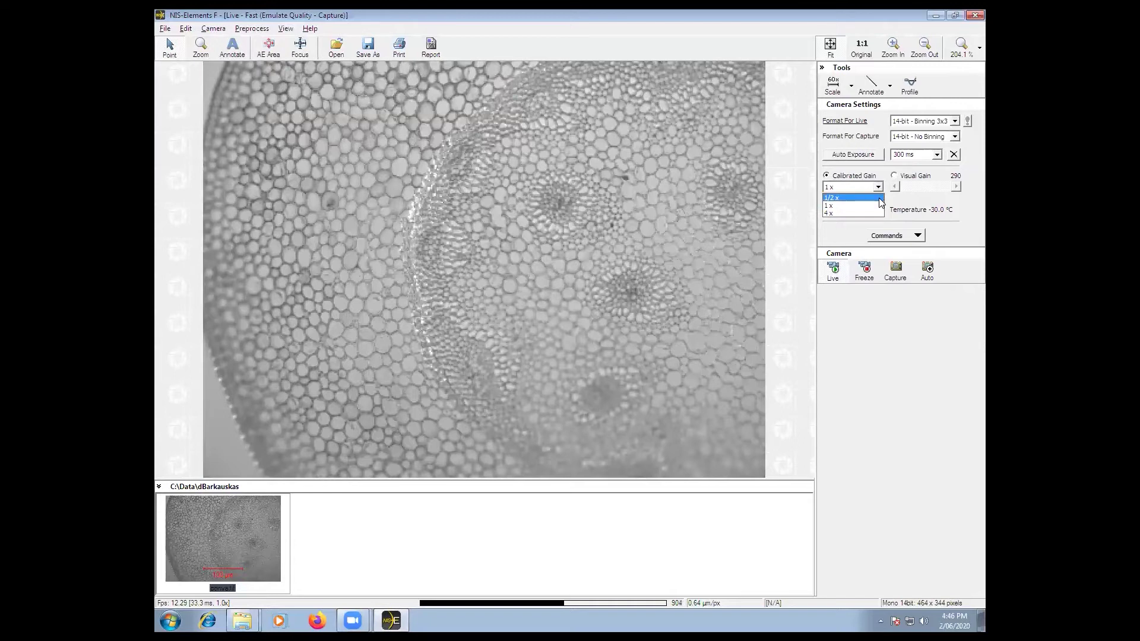
pyautogui.click(879, 198)
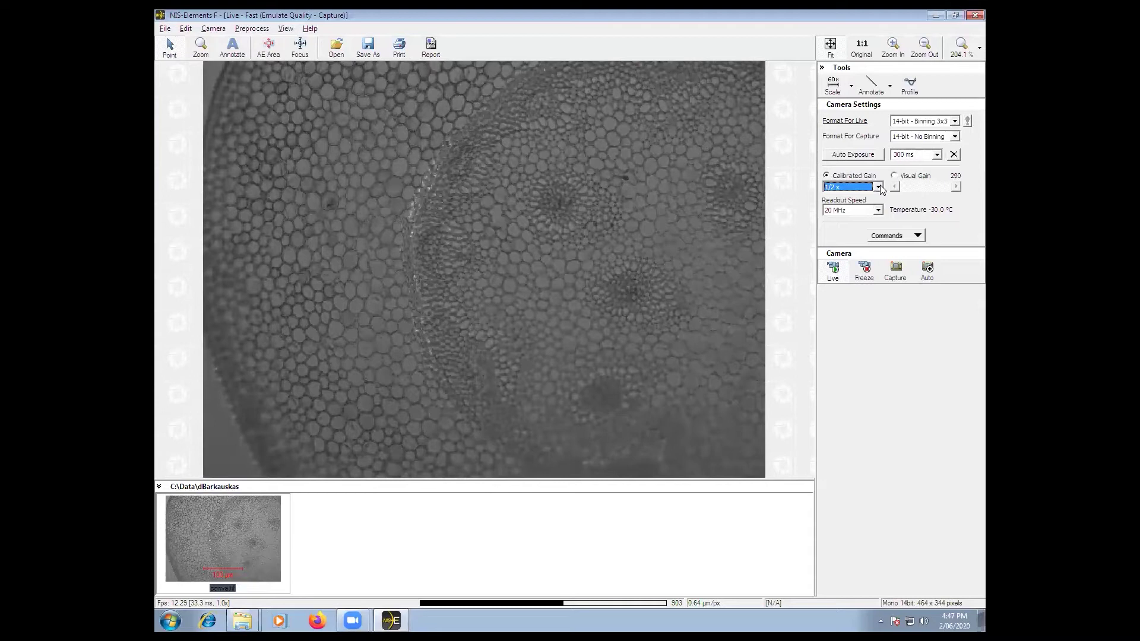
pyautogui.click(880, 186)
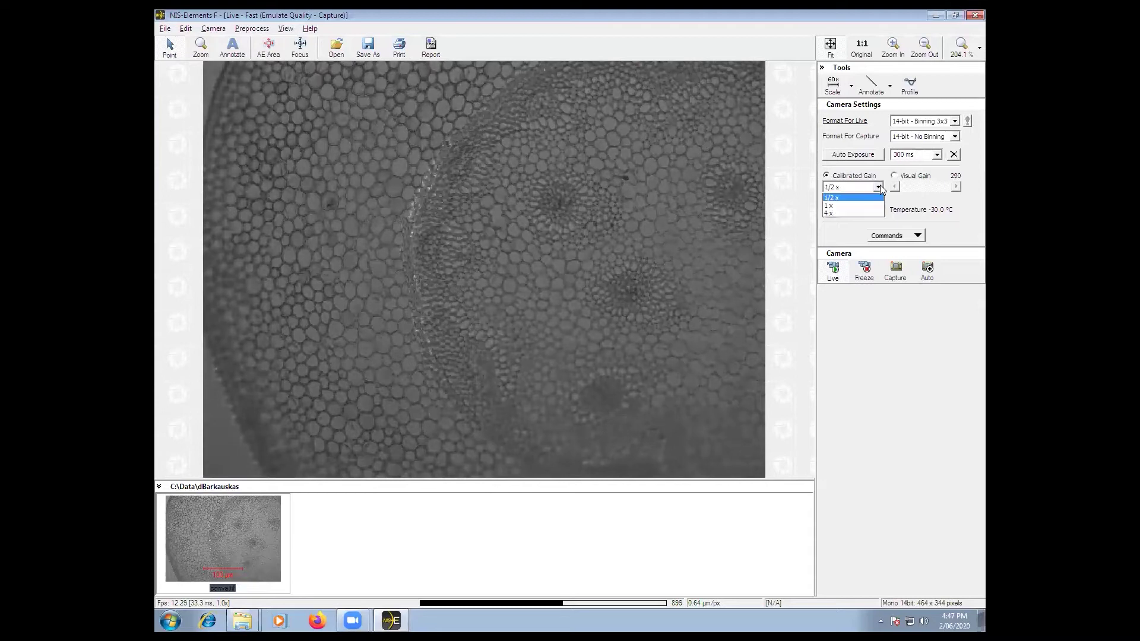
pyautogui.click(873, 214)
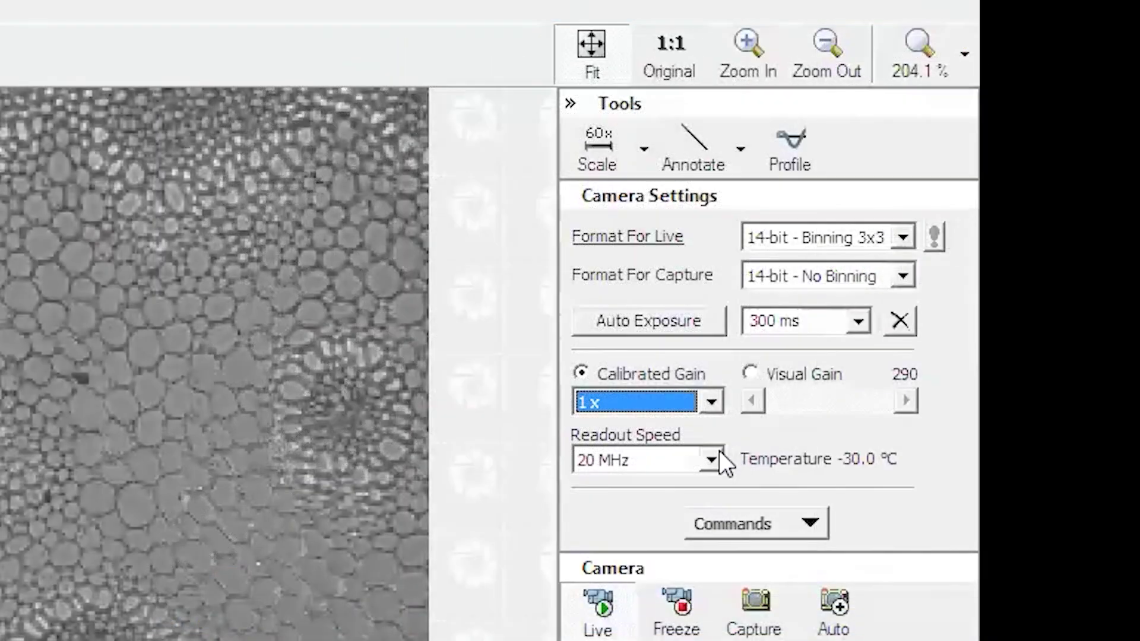
# Step: Set the camera readout speed to 10 MHz
pyautogui.click(712, 460)
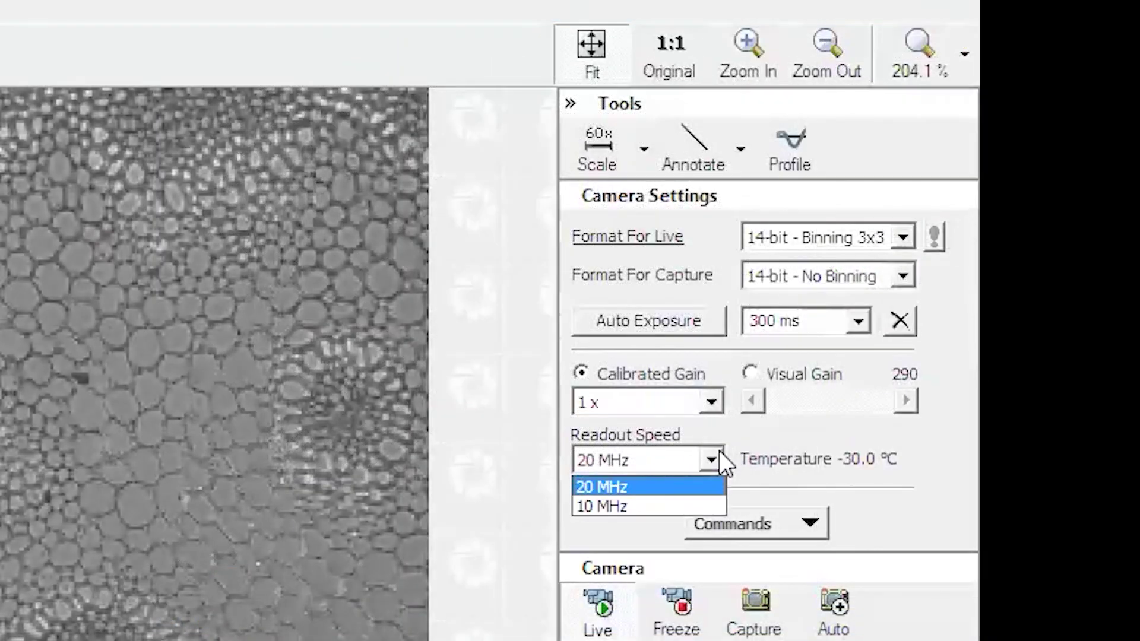
pyautogui.click(696, 499)
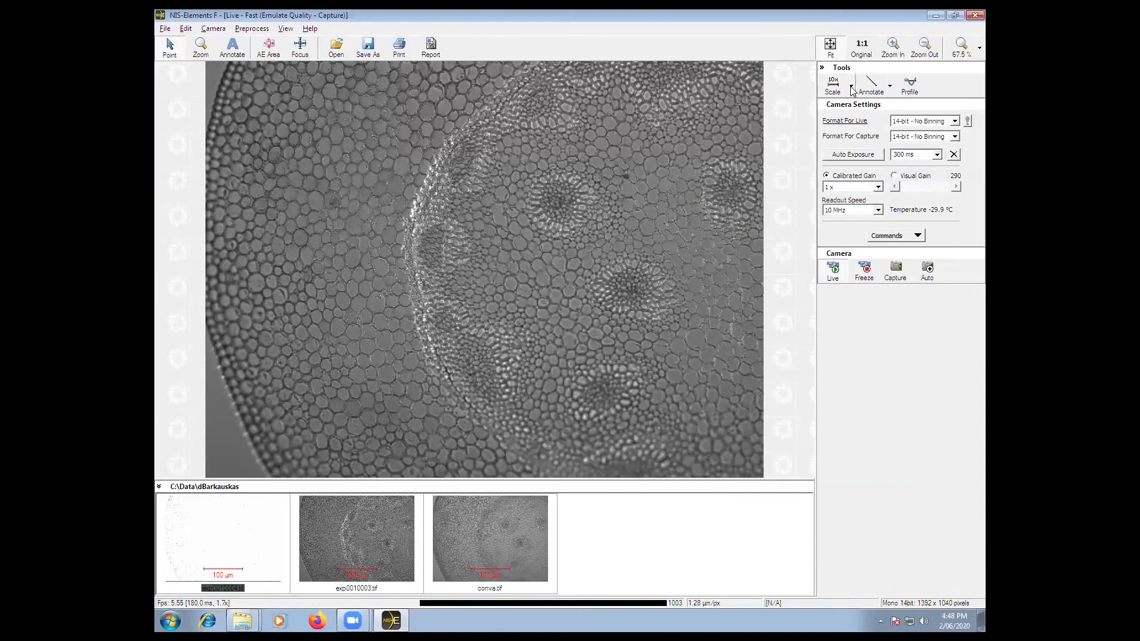
# Step: Calibrate the 10x objective at 1.28 µm per pixel and add a scale bar
pyautogui.click(851, 86)
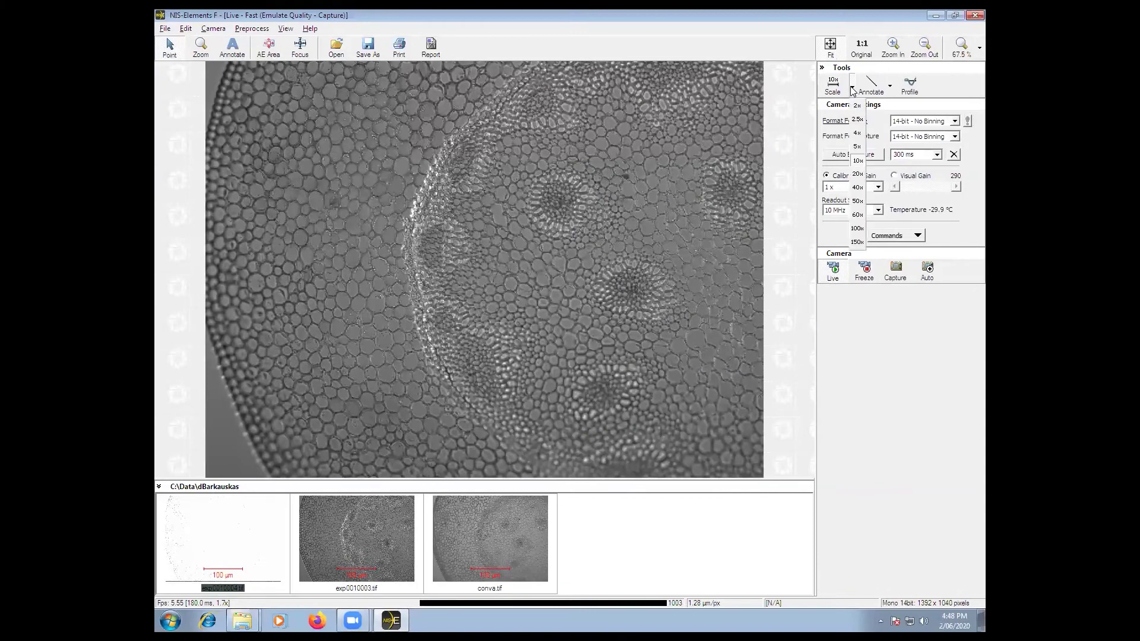
pyautogui.click(858, 161)
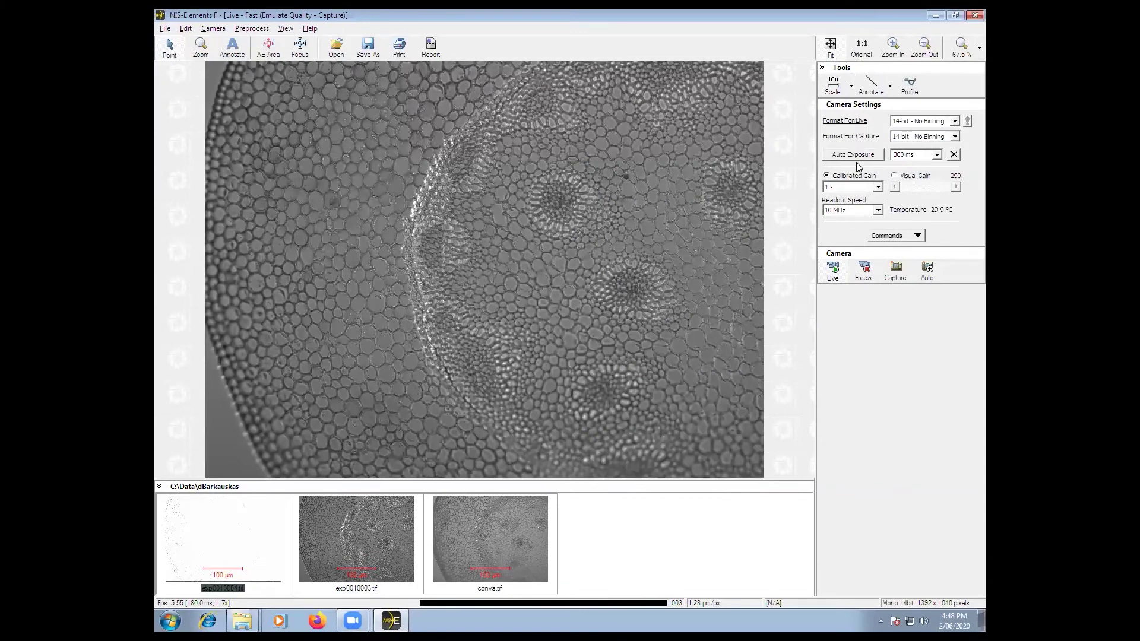
pyautogui.click(213, 29)
pyautogui.click(236, 101)
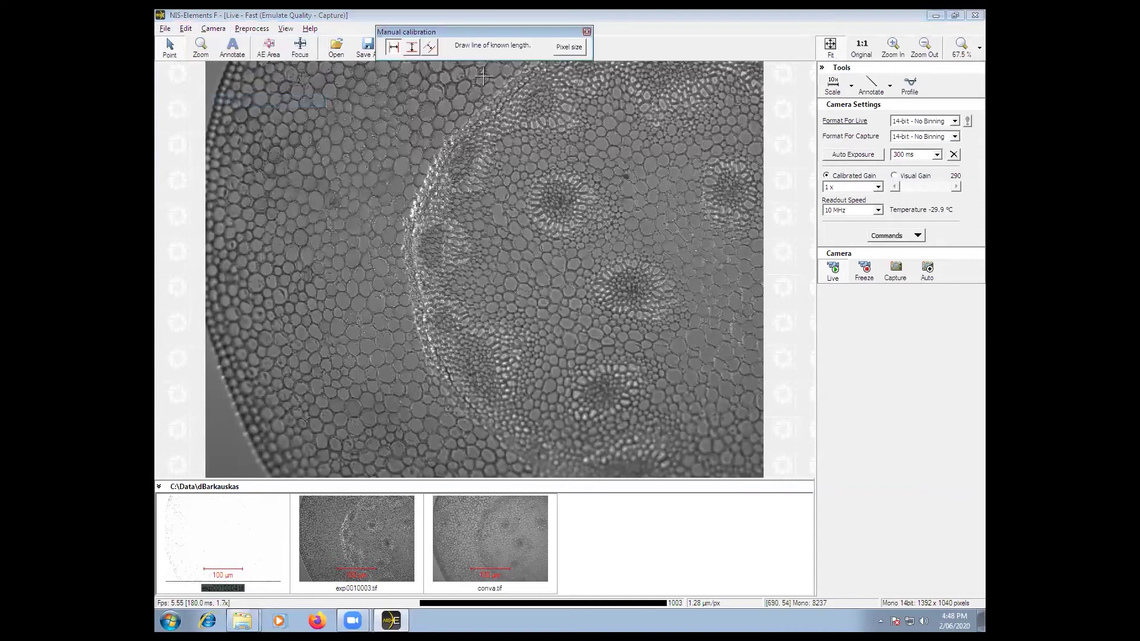
pyautogui.click(580, 49)
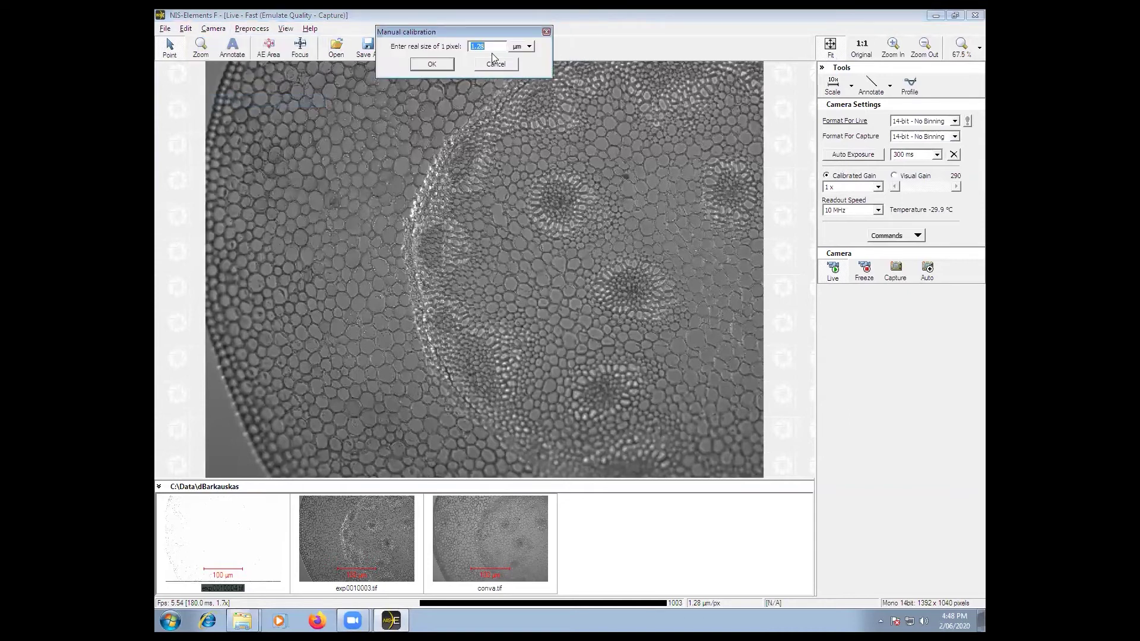
pyautogui.write('1')
pyautogui.click(432, 64)
pyautogui.click(678, 350)
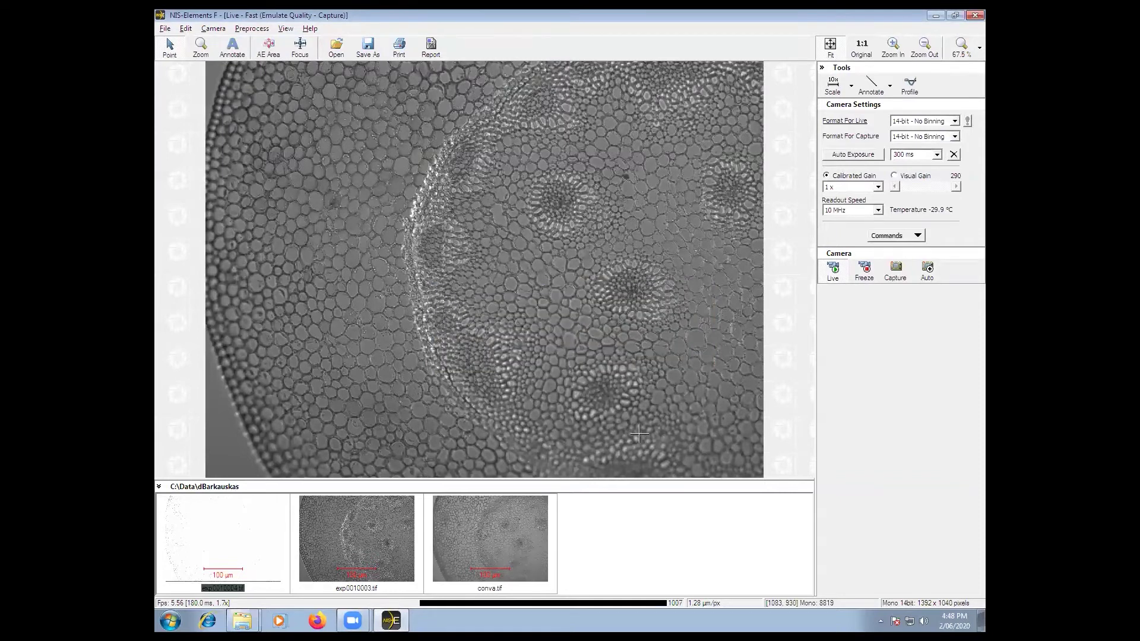
pyautogui.click(833, 89)
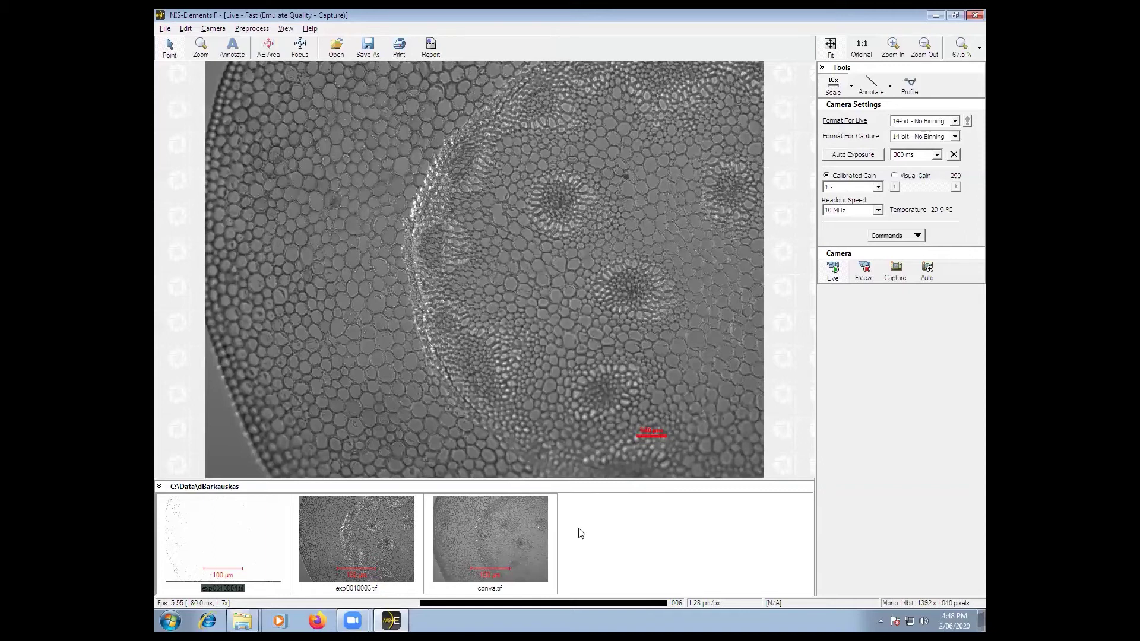
# Step: Make the scale bar line blue and move it near the lower right
pyautogui.rightClick(664, 434)
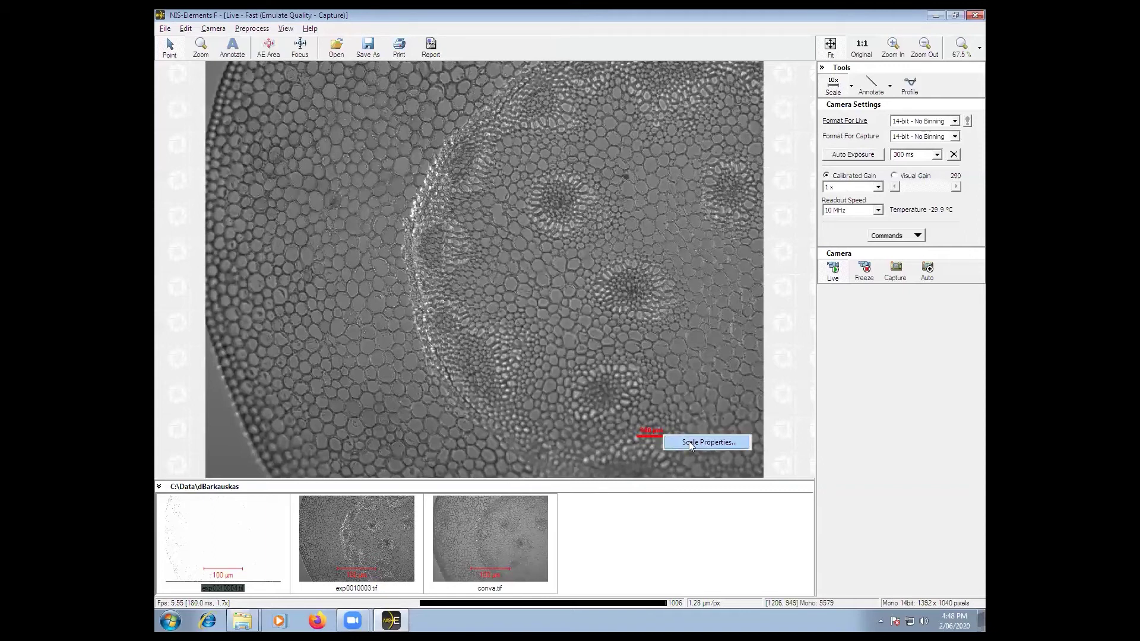
pyautogui.click(688, 441)
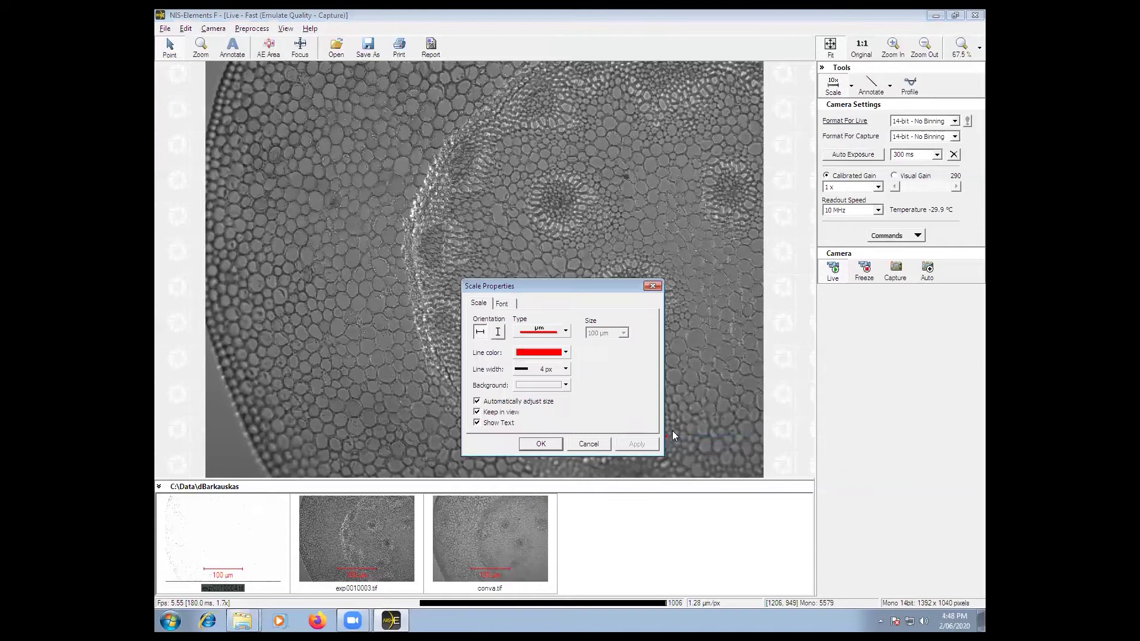
pyautogui.click(566, 353)
pyautogui.click(533, 403)
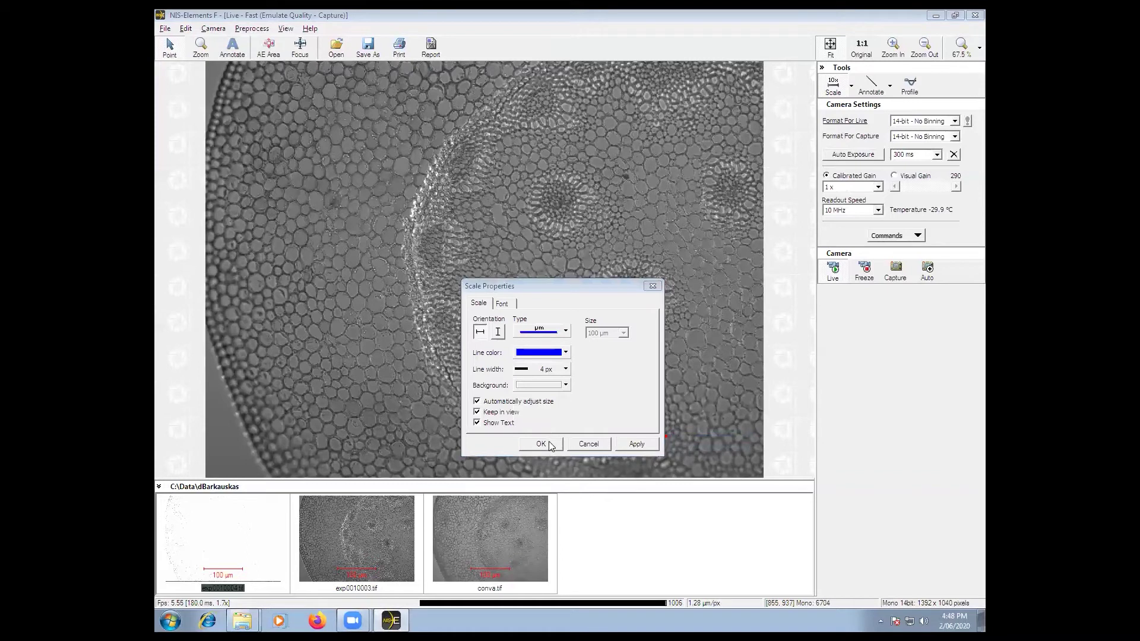
pyautogui.click(551, 445)
pyautogui.moveTo(651, 435); pyautogui.dragTo(670, 419)
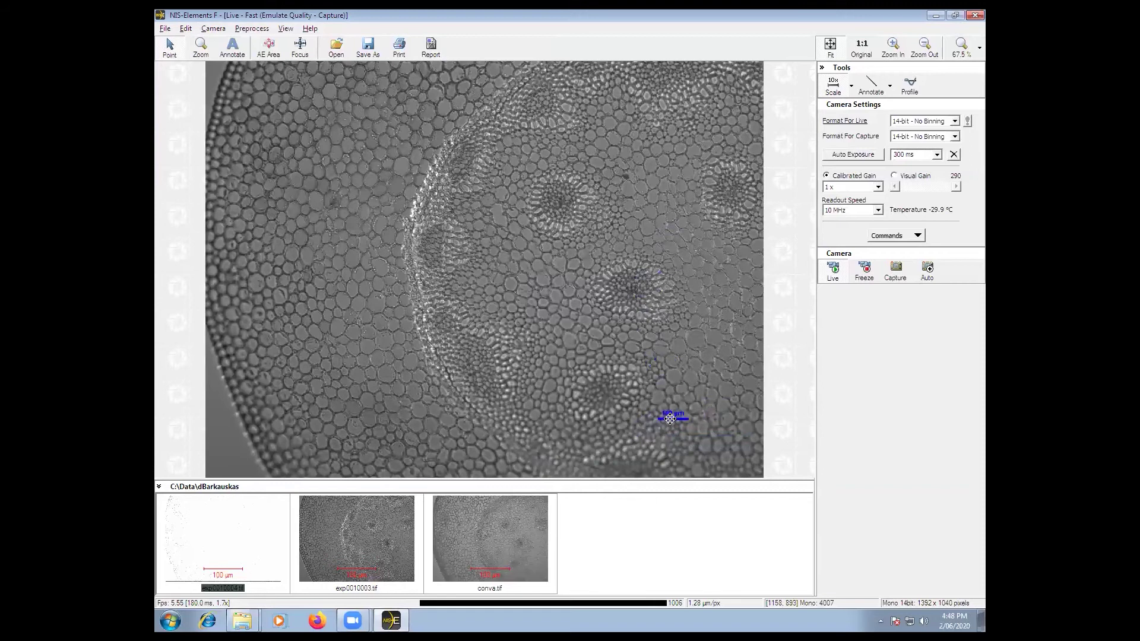
# Step: Hide the scale bar, auto-capture exp0010005.tif, and auto-expose to 176 ms
pyautogui.click(833, 86)
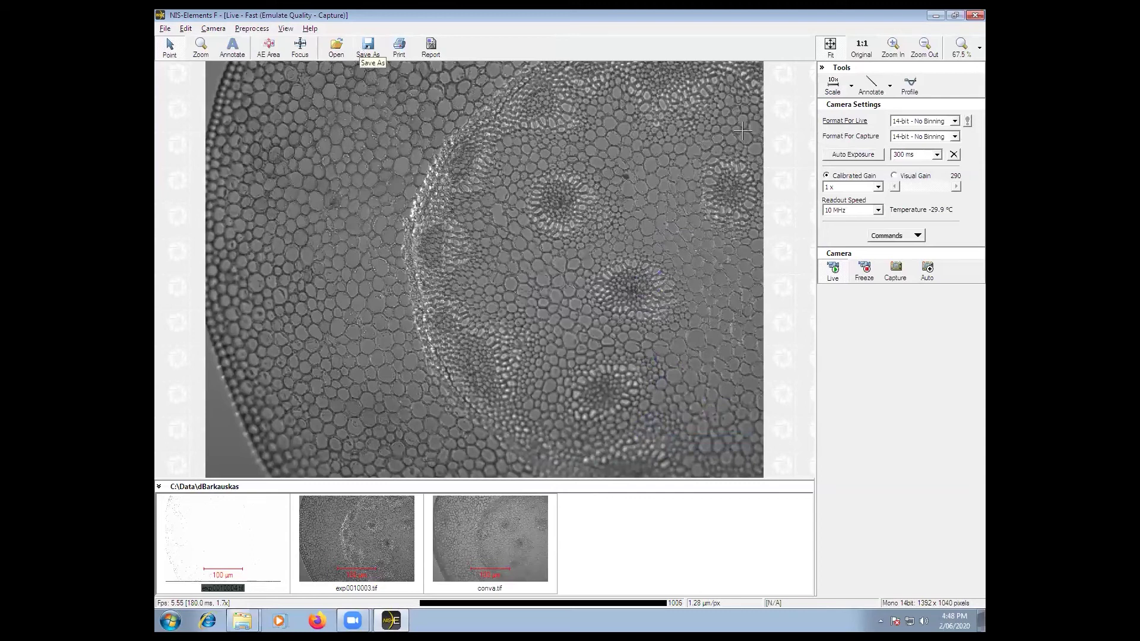
pyautogui.click(932, 273)
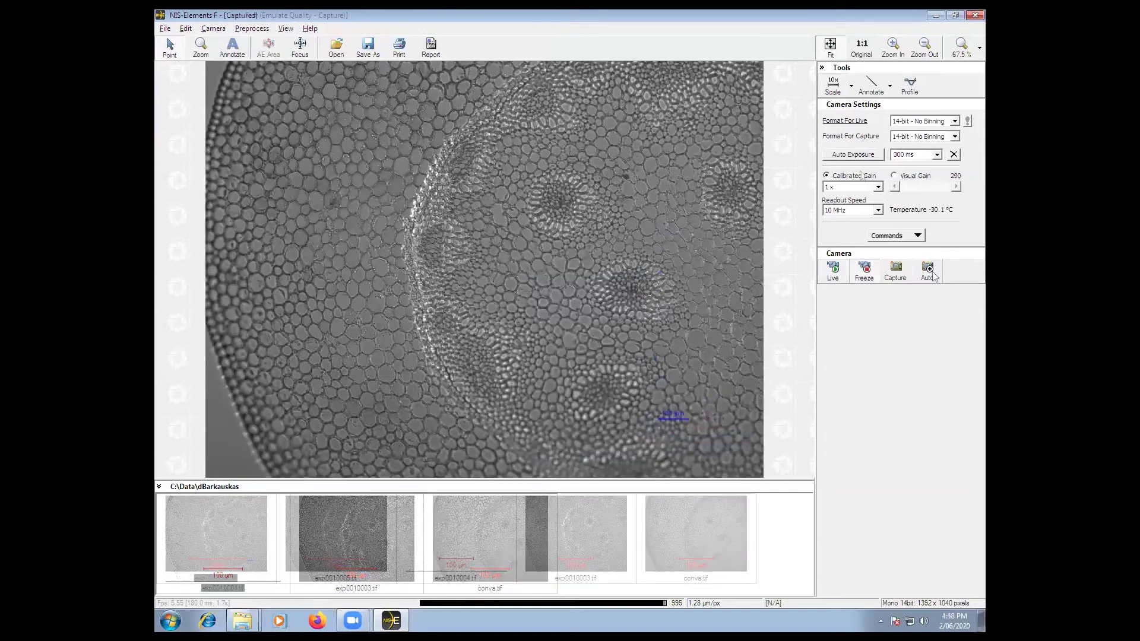
pyautogui.click(861, 155)
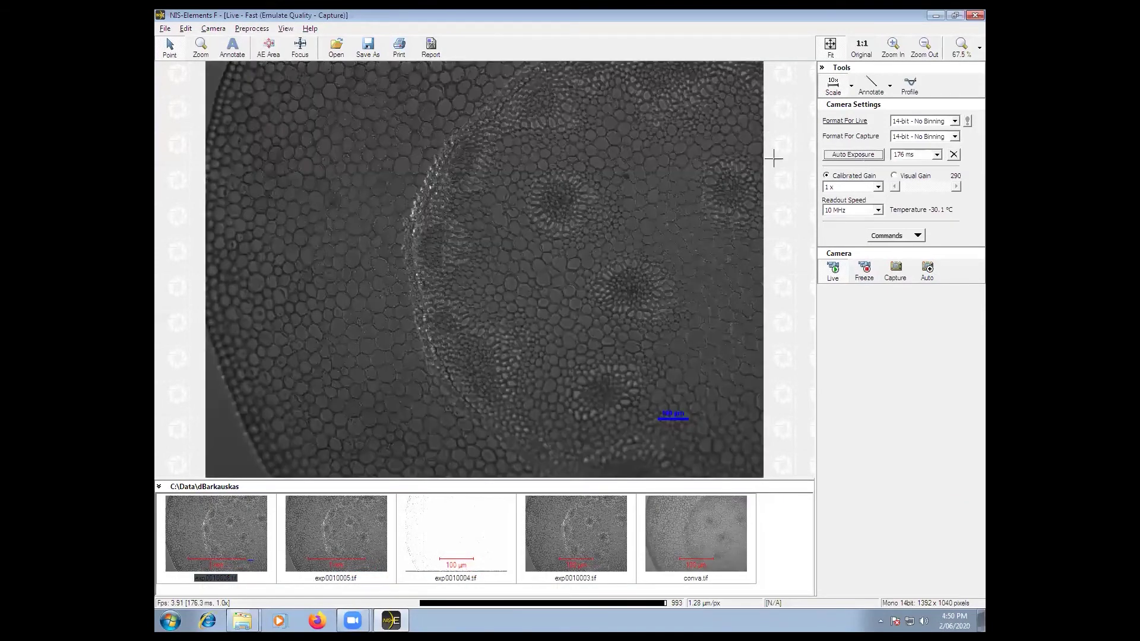
# Step: Show the auto-exposure area, shift it left, and recalculate exposure
pyautogui.click(278, 56)
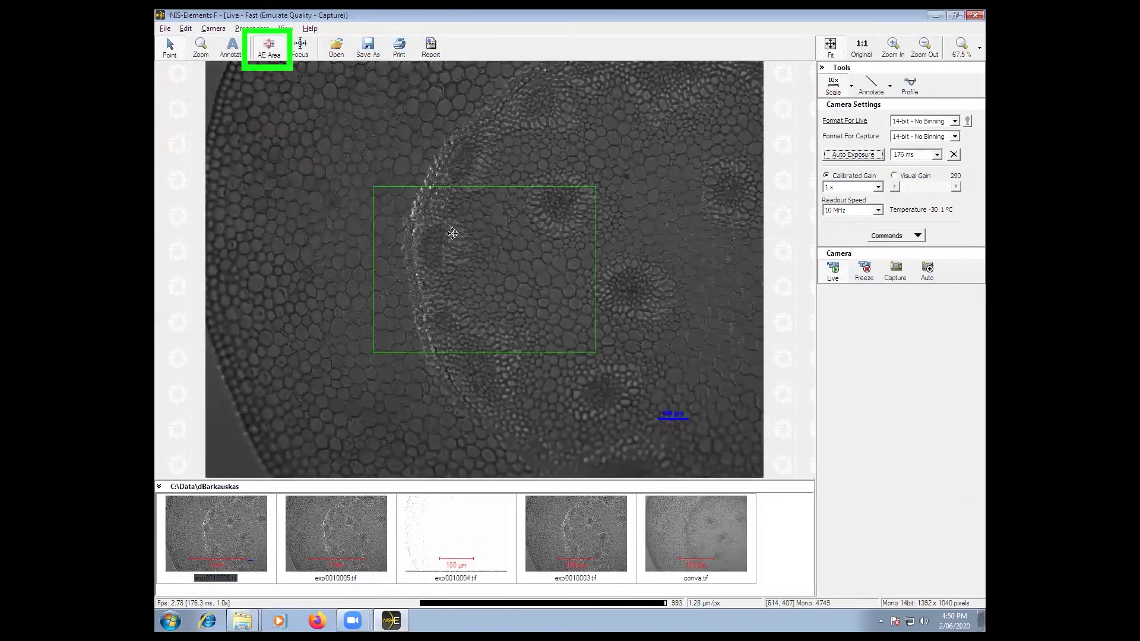
pyautogui.moveTo(454, 278); pyautogui.dragTo(329, 221)
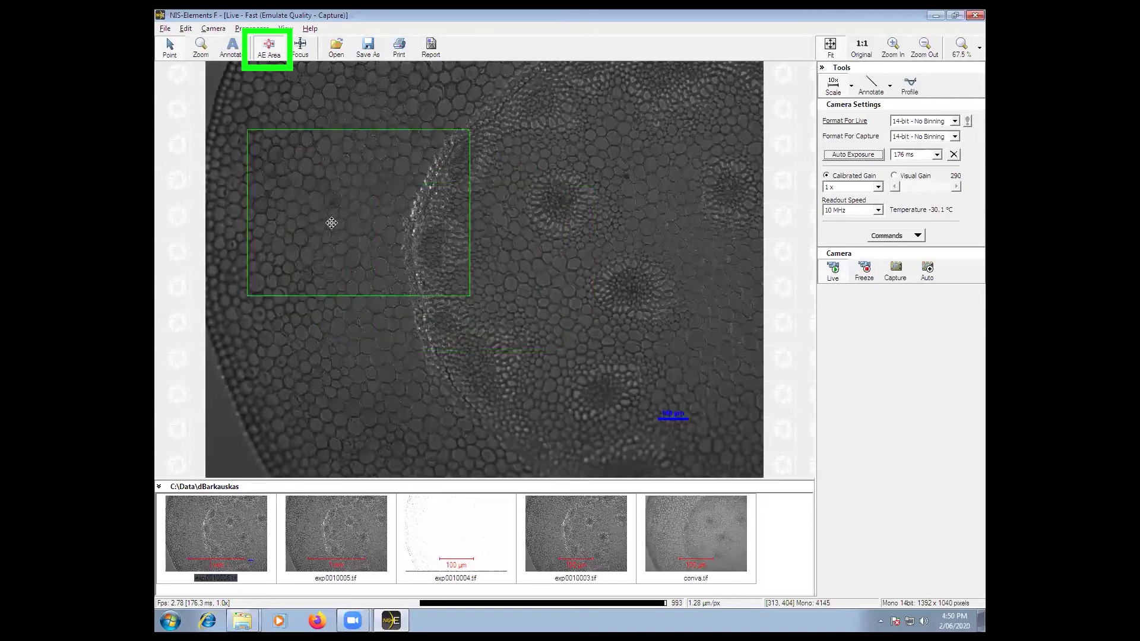
pyautogui.click(859, 159)
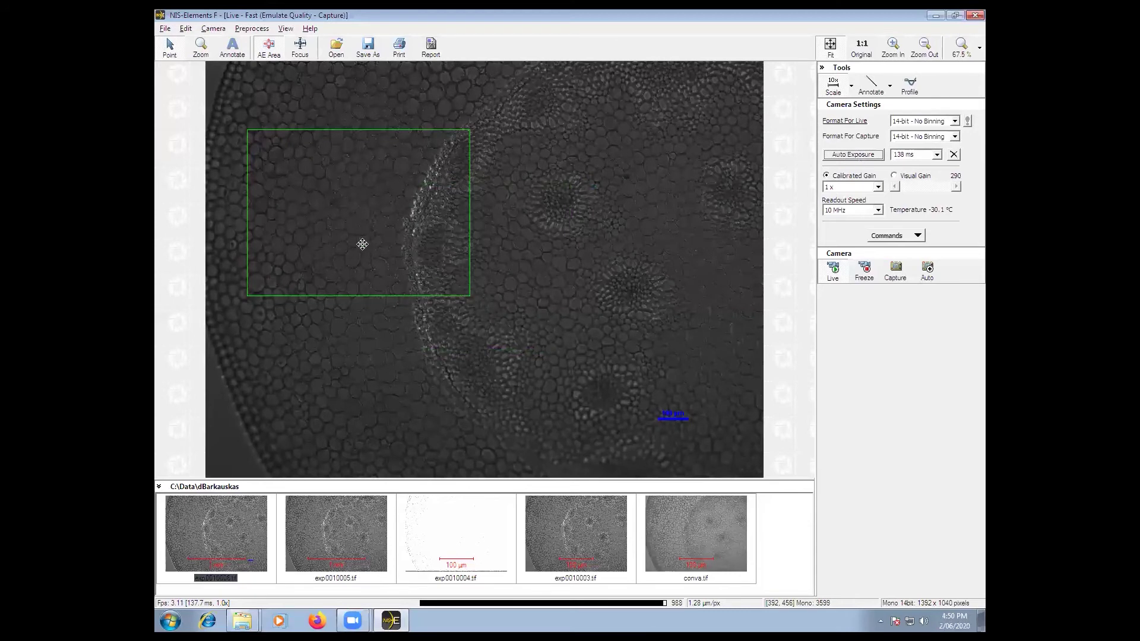
# Step: Fit the AE area around the right-hand cell cluster, auto-expose to 252 ms, and enable Focus
pyautogui.moveTo(362, 244); pyautogui.dragTo(631, 318)
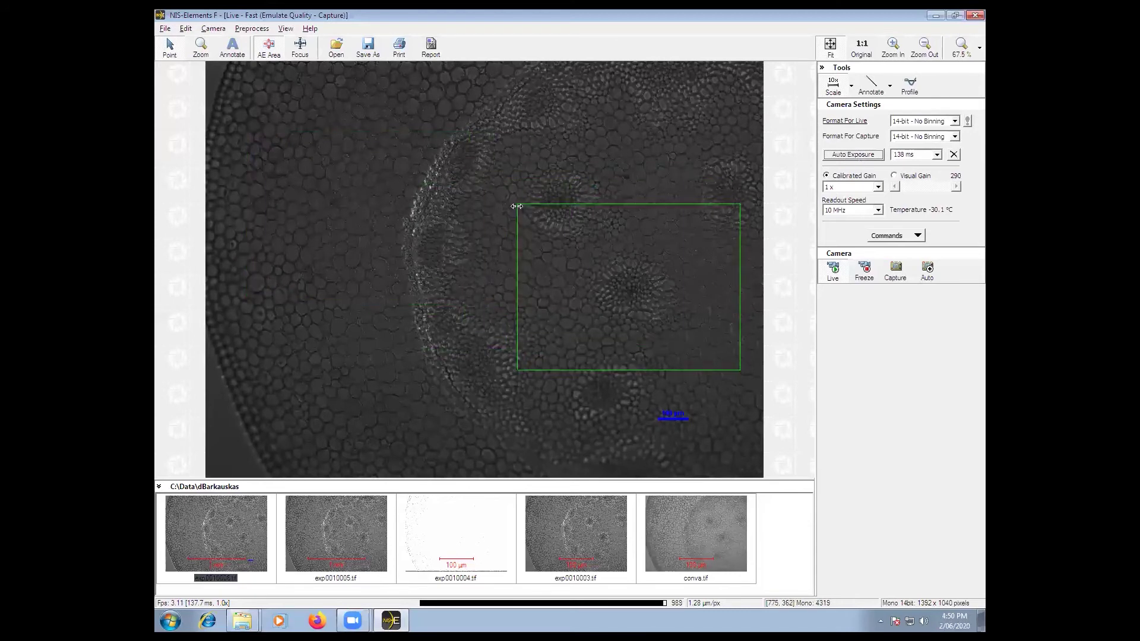
pyautogui.moveTo(518, 207); pyautogui.dragTo(599, 207)
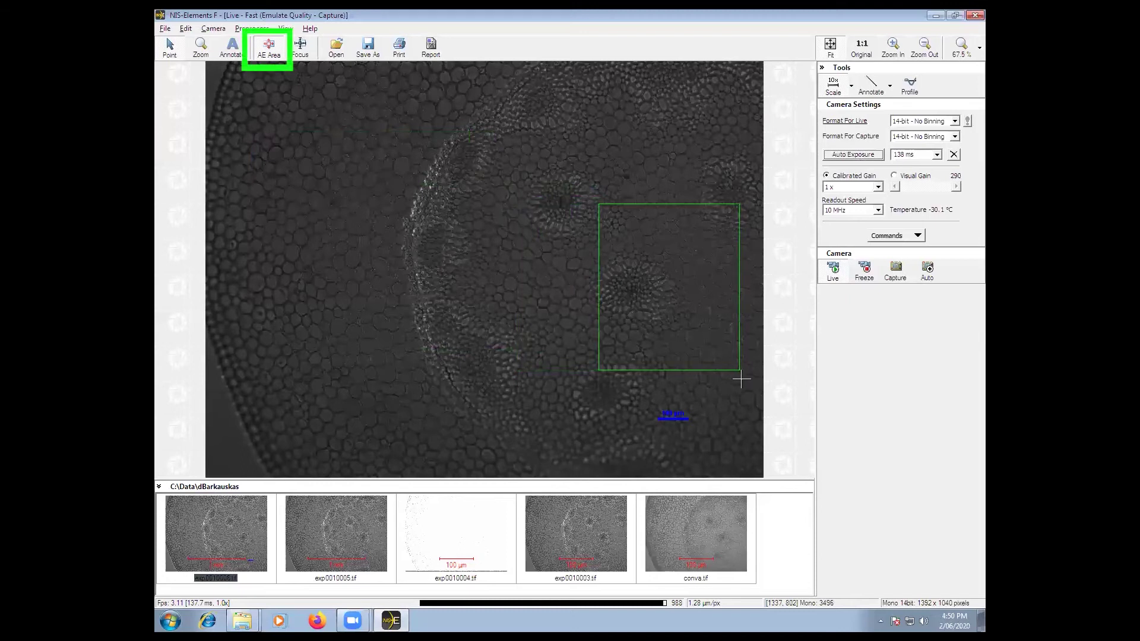
pyautogui.moveTo(740, 370); pyautogui.dragTo(672, 334)
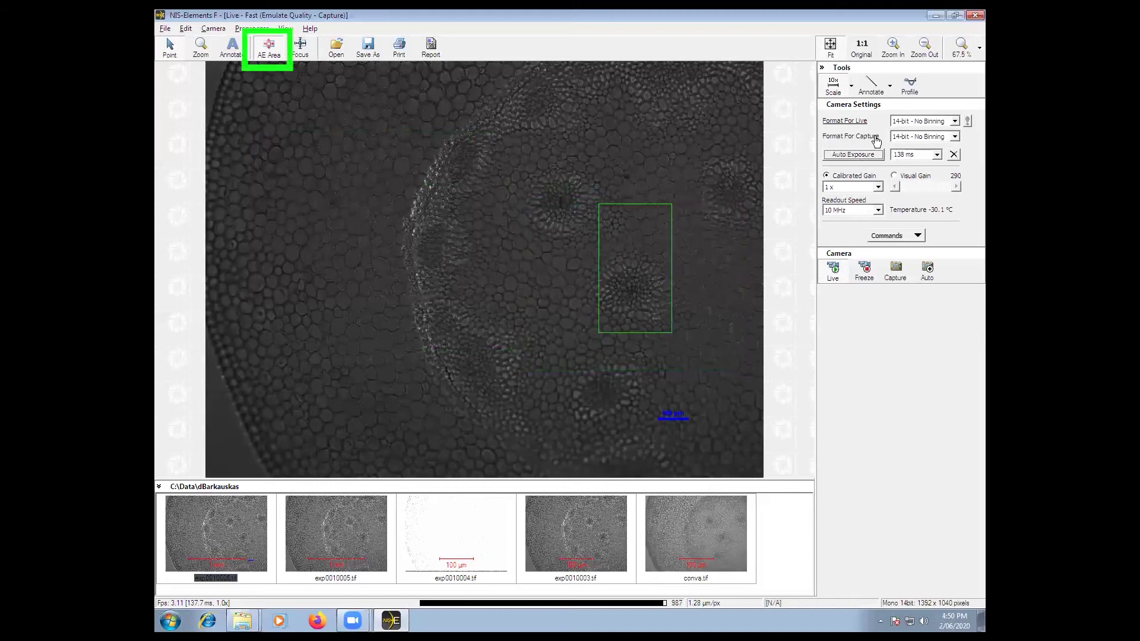
pyautogui.click(870, 158)
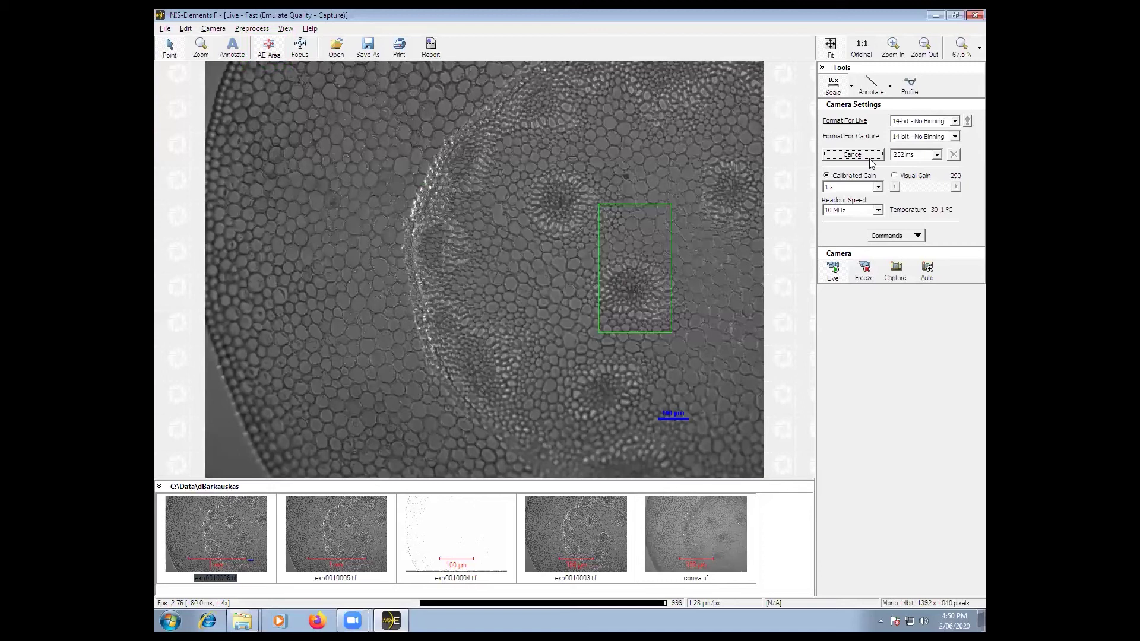
pyautogui.click(298, 49)
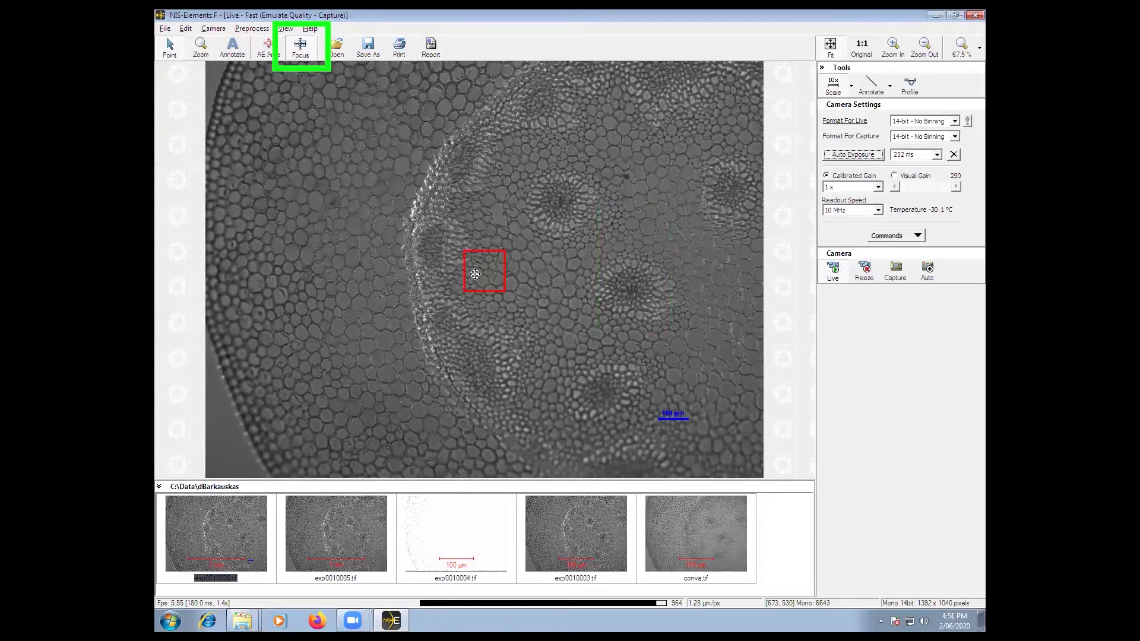
# Step: Move the red Focus rectangle up and right onto the cells above the image centre
pyautogui.moveTo(478, 271); pyautogui.dragTo(553, 205)
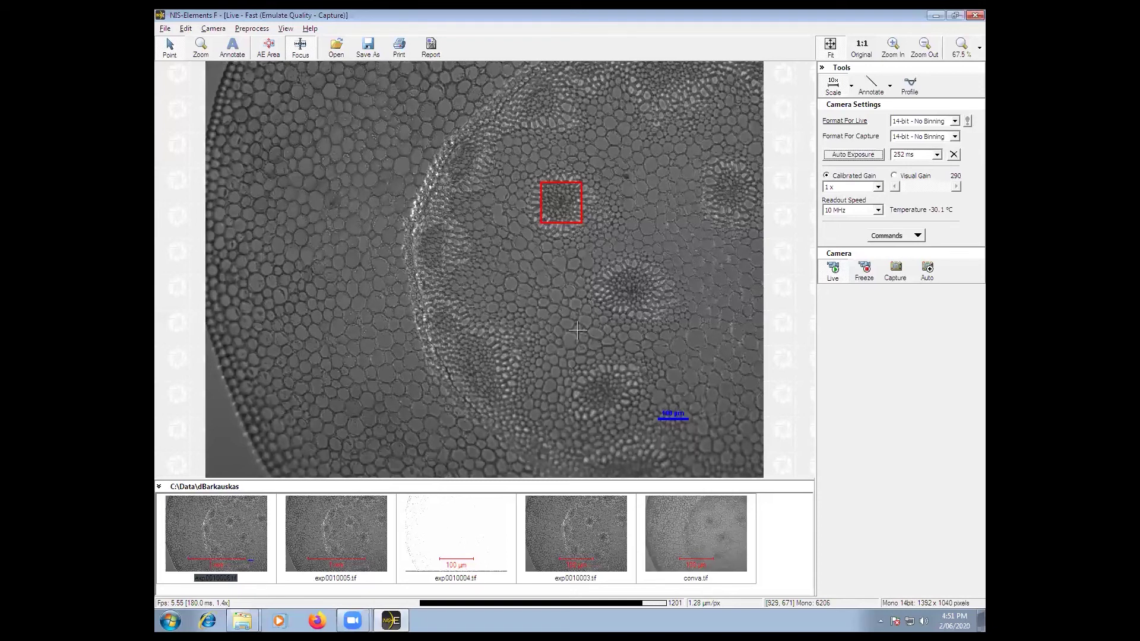
# Step: Zoom the live stem image in to 168.1% and scroll the view to inspect the cells
pyautogui.click(905, 53)
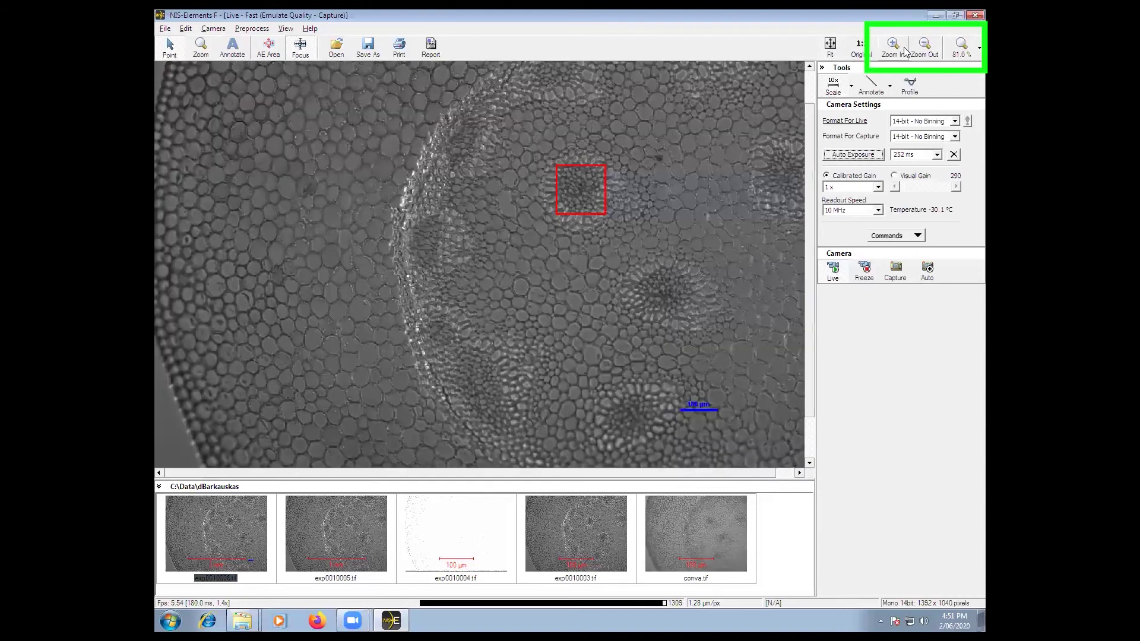
pyautogui.click(906, 51)
pyautogui.click(905, 51)
pyautogui.click(906, 51)
pyautogui.click(906, 51)
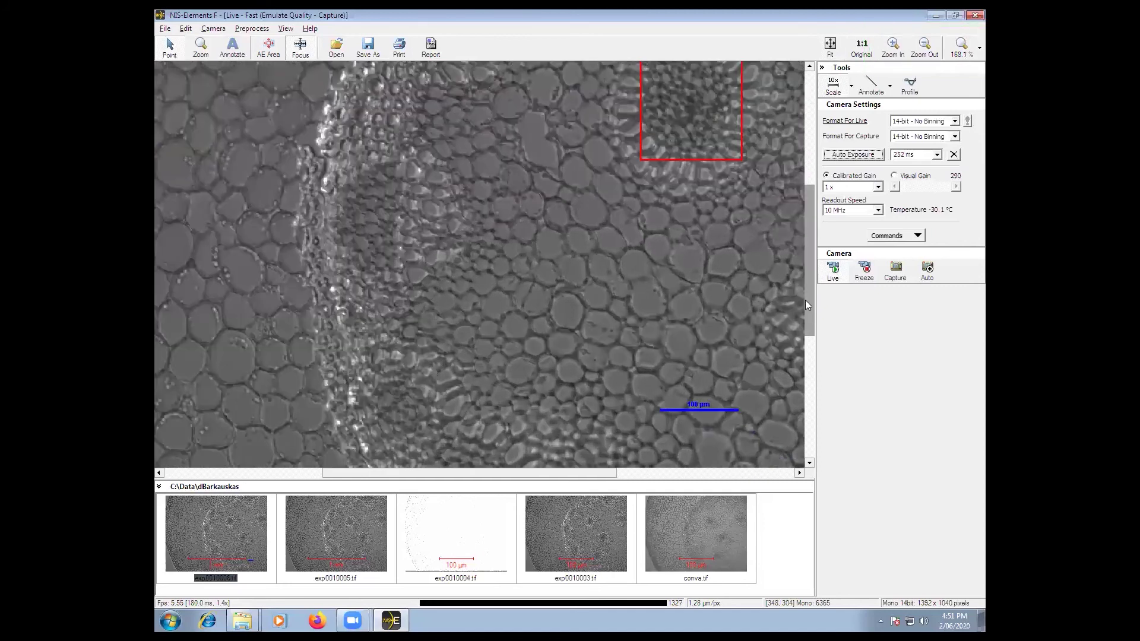
pyautogui.moveTo(808, 306); pyautogui.dragTo(809, 272)
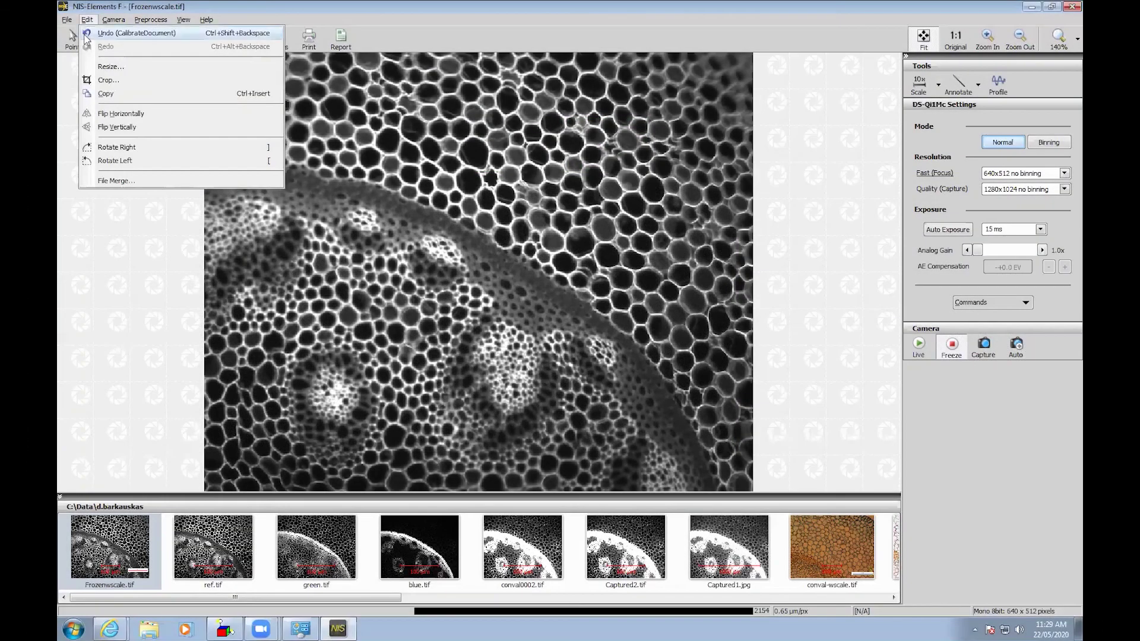
# Step: Merge ref.tif, green.tif and blue.tif as Red, Green and Blue components, then add a 100 px scale bar
pyautogui.click(103, 179)
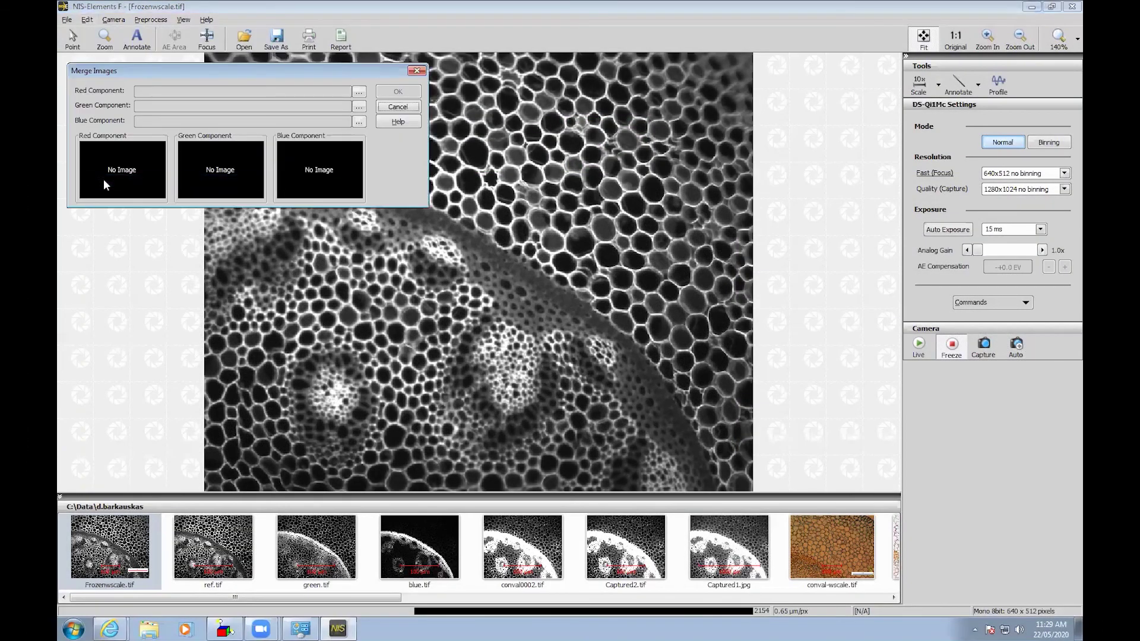
pyautogui.click(359, 92)
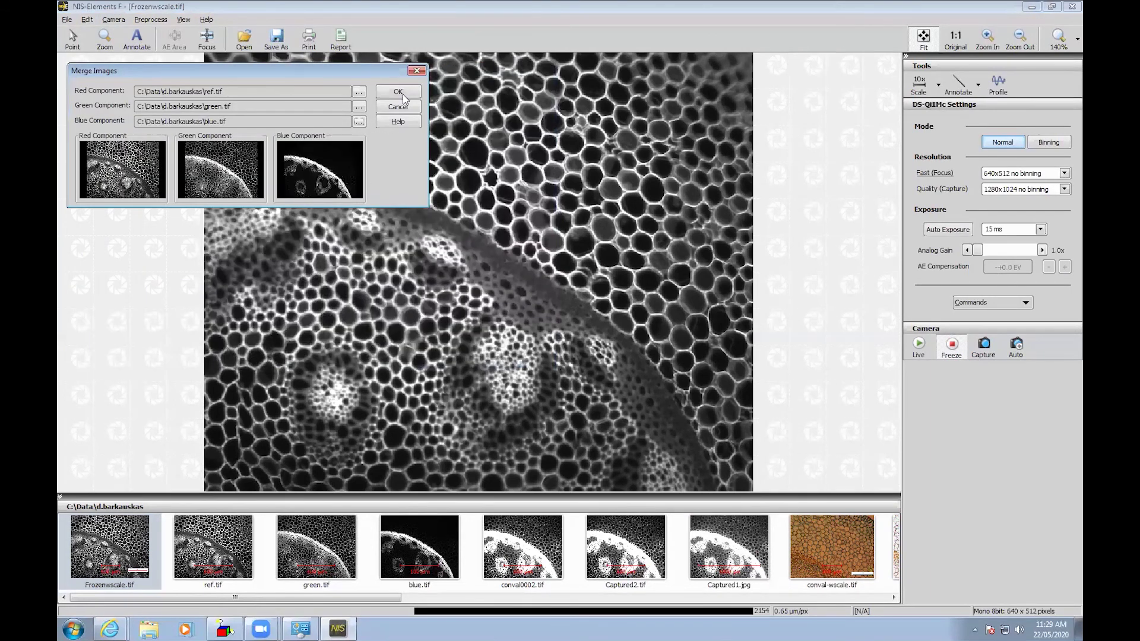
pyautogui.click(404, 95)
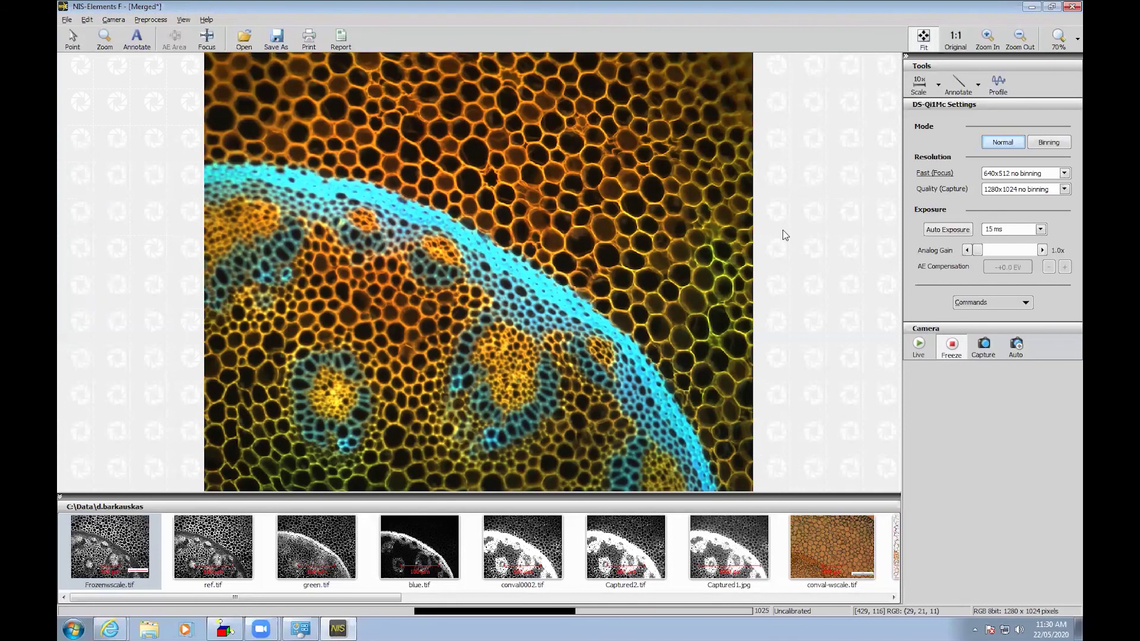
pyautogui.click(739, 460)
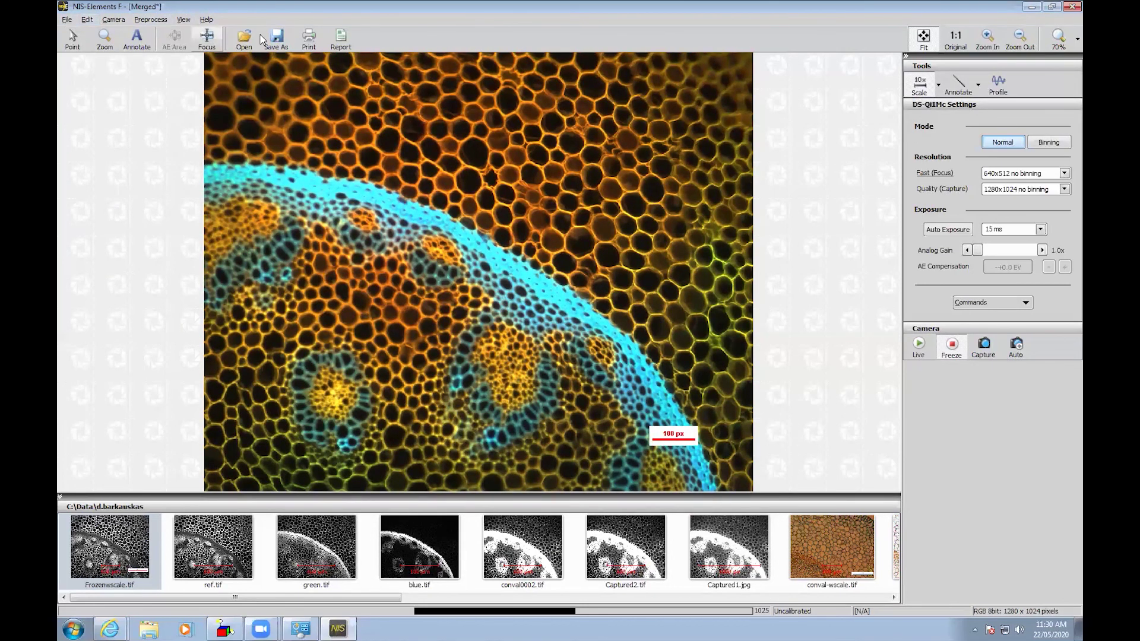